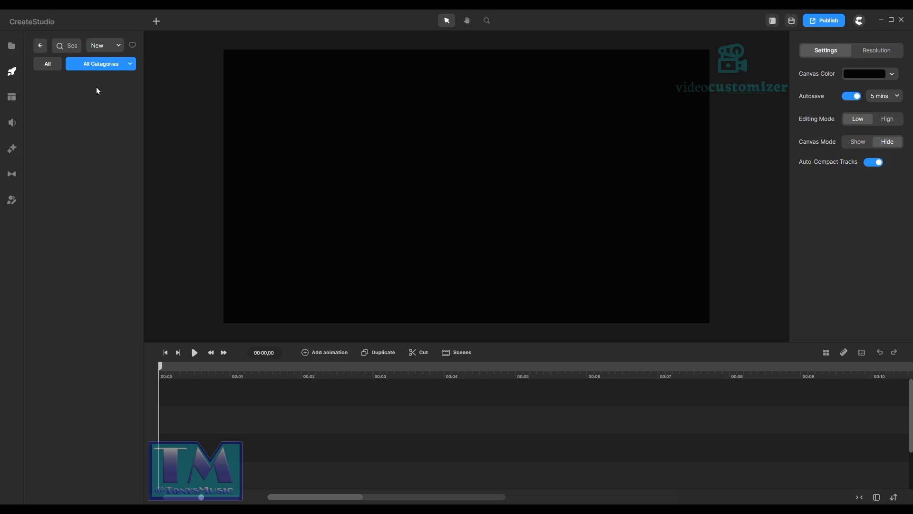
Step: Place the pink and teal Beauty Salon background with black chairs on the canvas and return to the elements library
drag(131, 81, 466, 152)
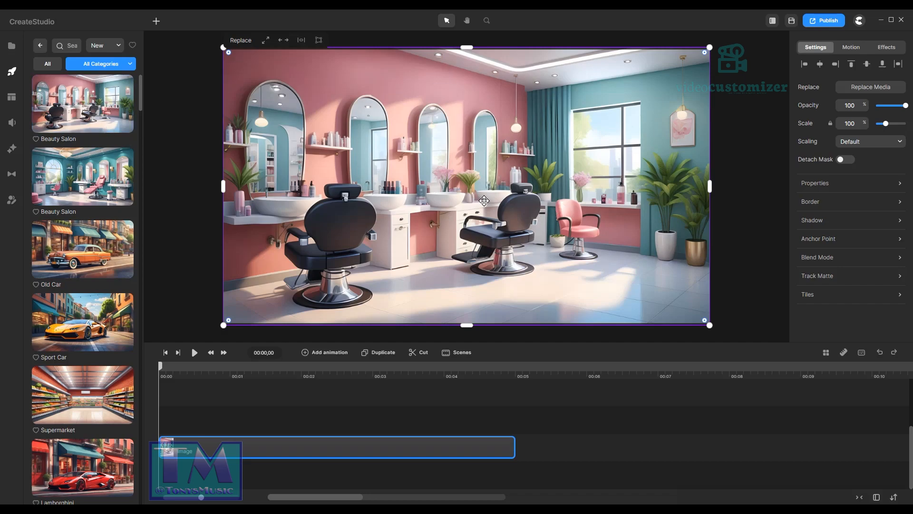
click(40, 45)
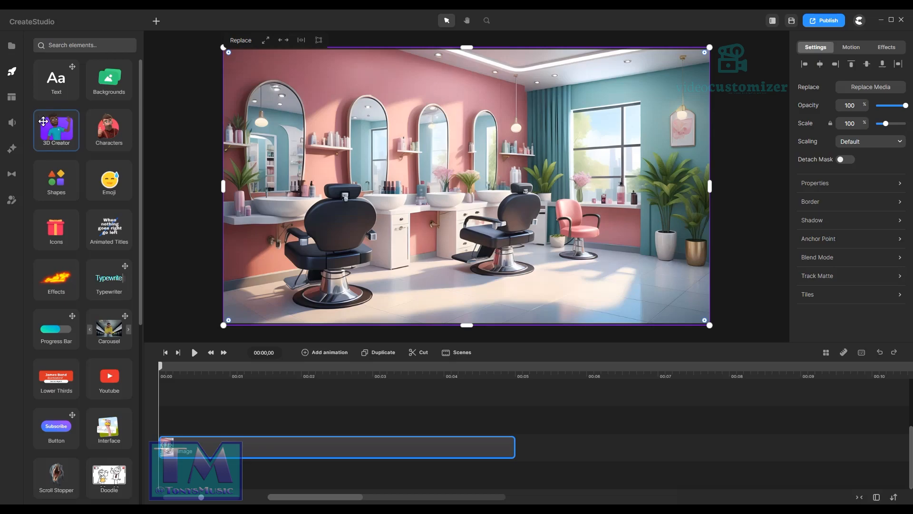
Step: Add the 3D character Lenka to the scene and position her, slightly reduced in size, in front of the middle salon chair
click(57, 143)
drag(77, 181, 380, 170)
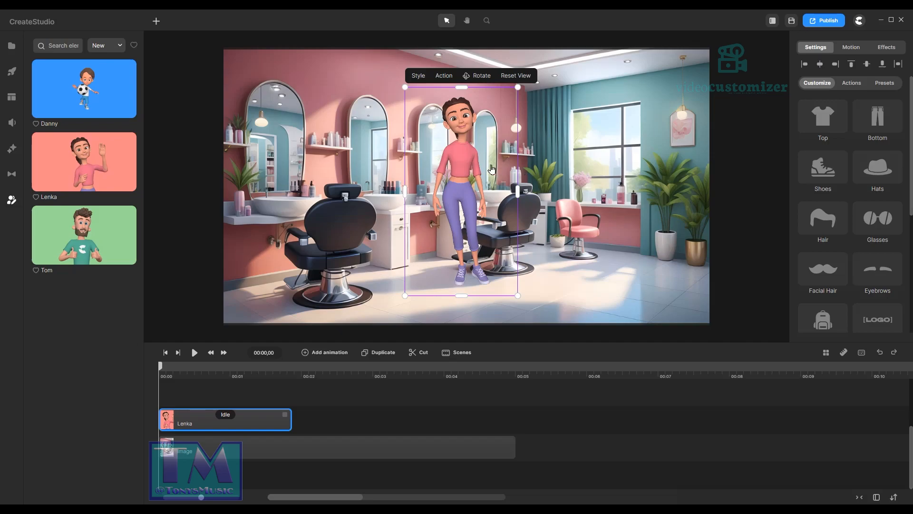
drag(470, 161, 516, 174)
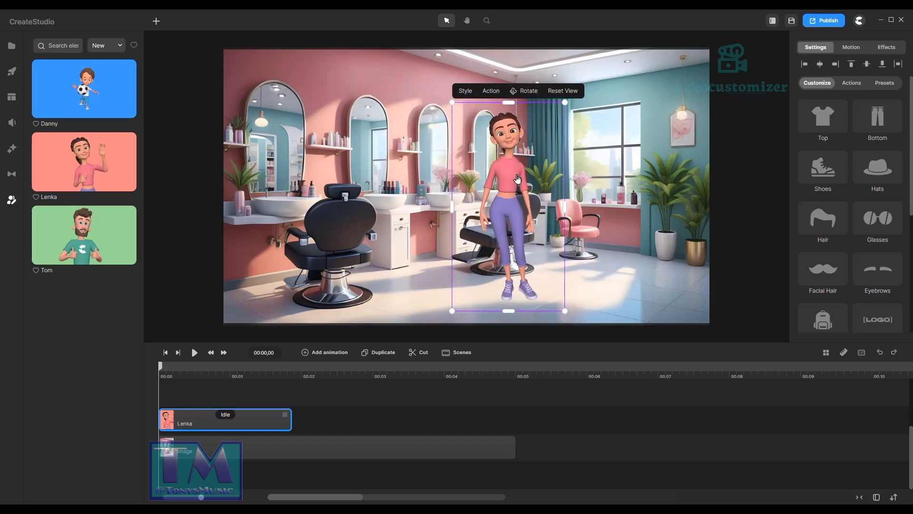
drag(563, 101, 547, 135)
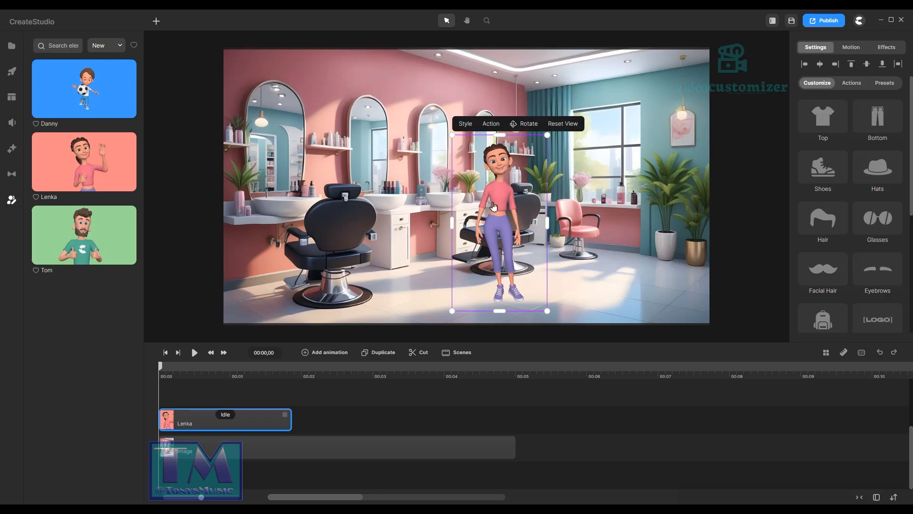
Step: Change Lenka's hair to Long Curly 2 and her top to Blouse
click(833, 219)
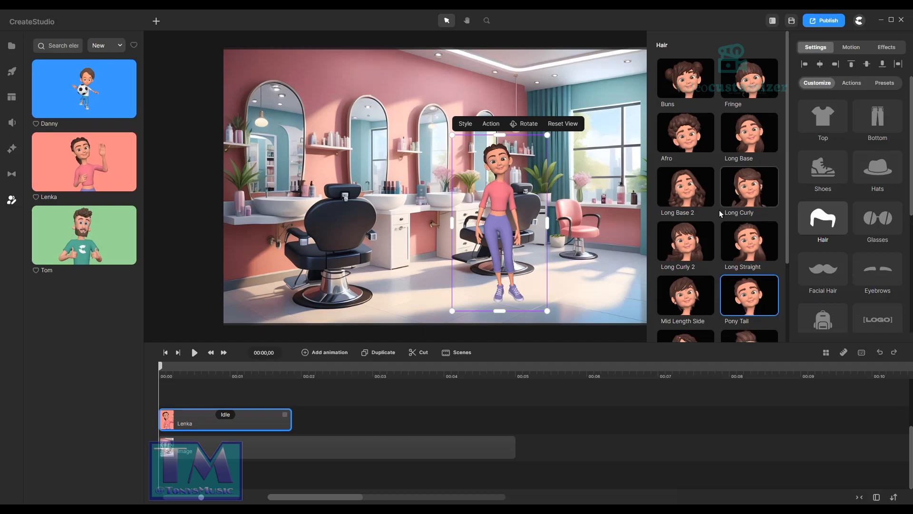
click(690, 257)
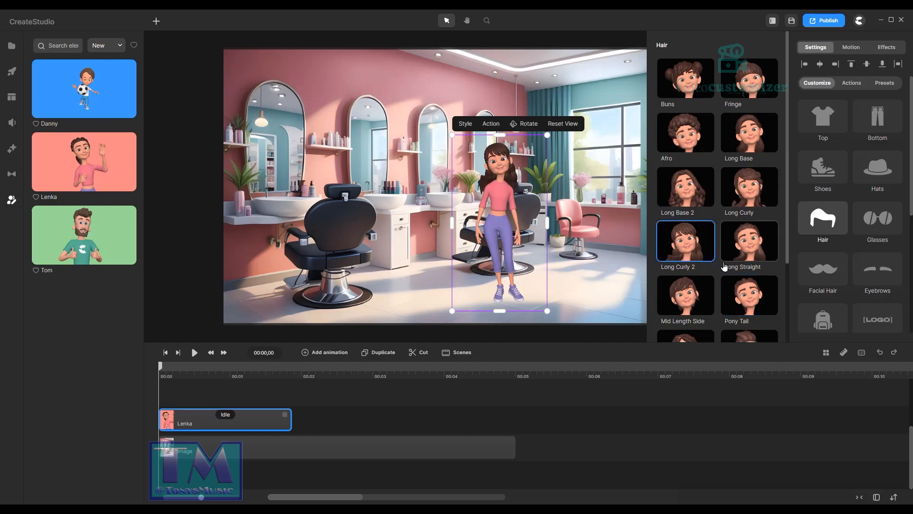
click(831, 127)
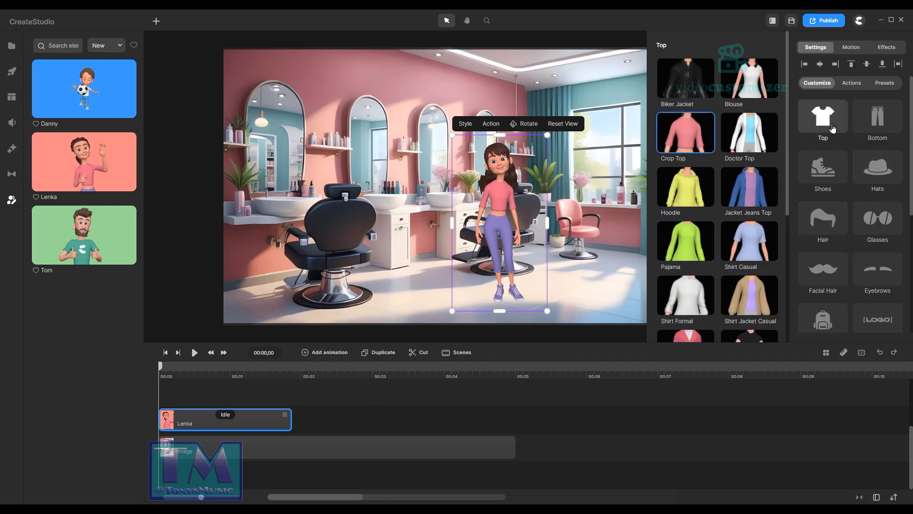
scroll(704, 233, down, 5)
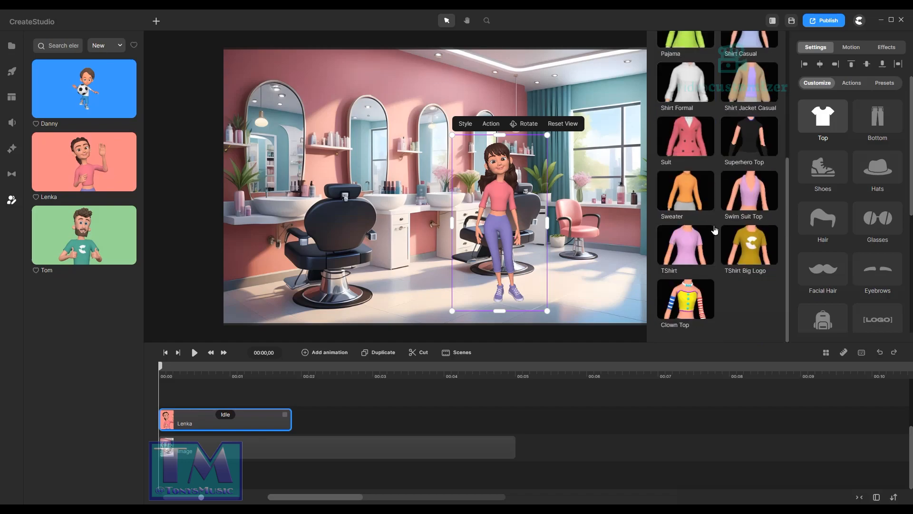
scroll(720, 220, up, 5)
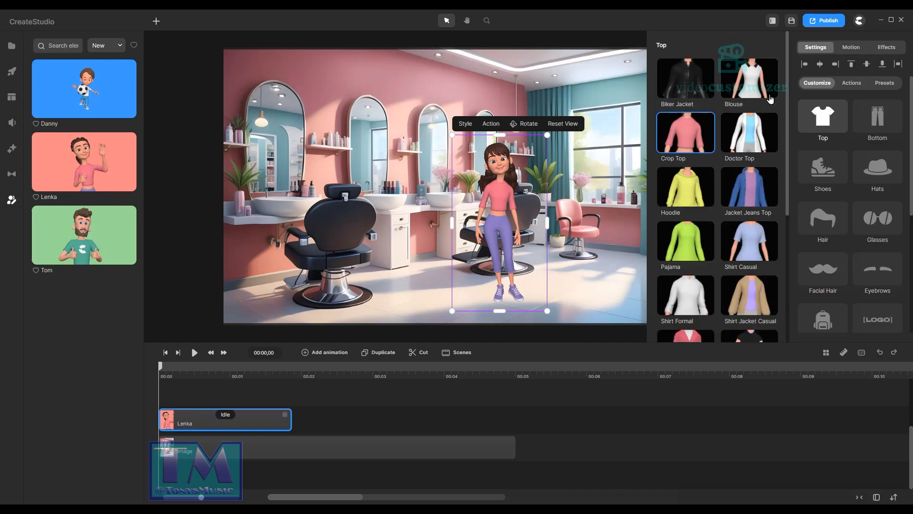
click(757, 85)
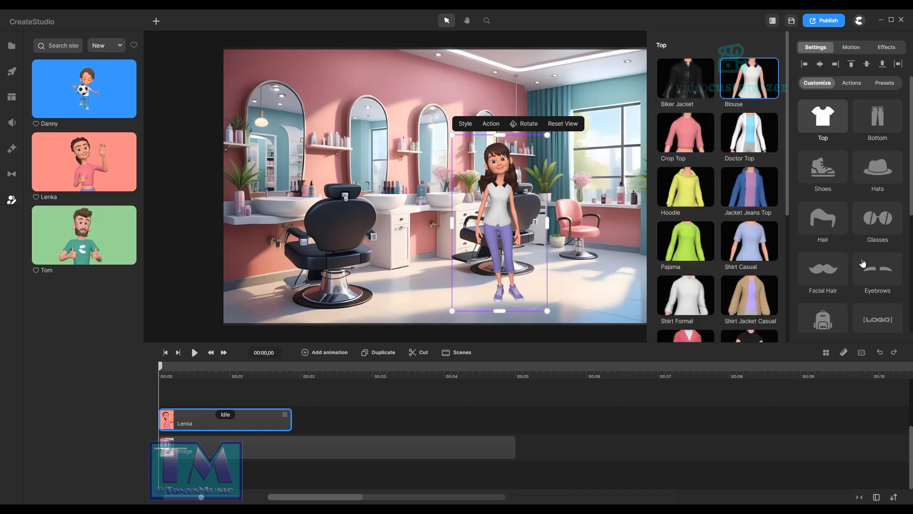
Step: Dress Lenka in Pajama Pants and Vans shoes
click(880, 129)
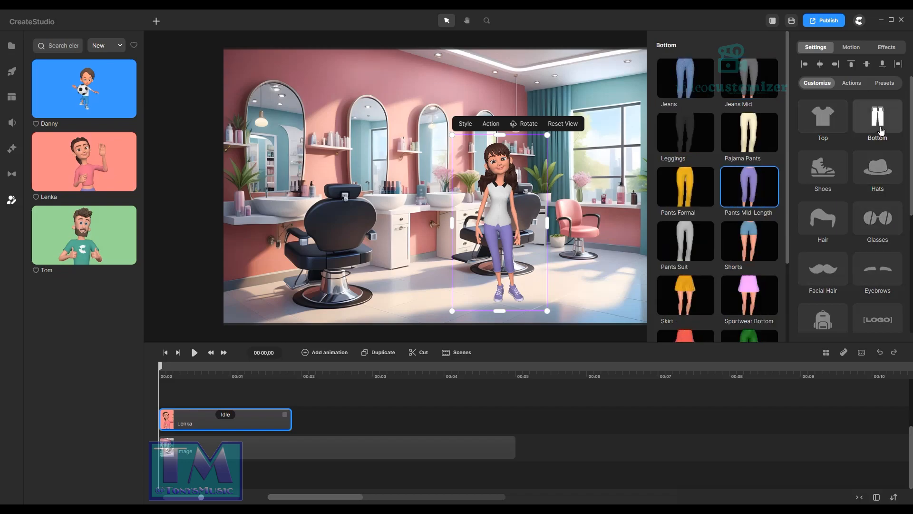
scroll(715, 254, down, 3)
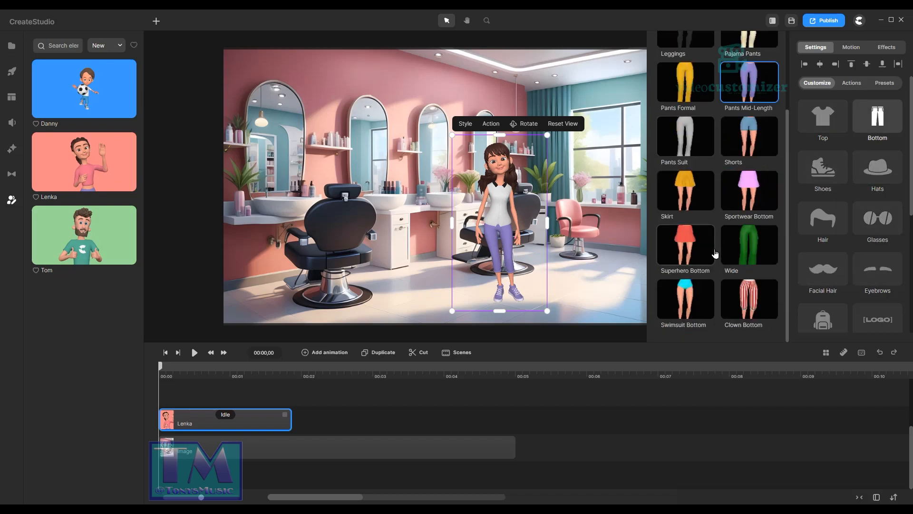
scroll(715, 255, up, 3)
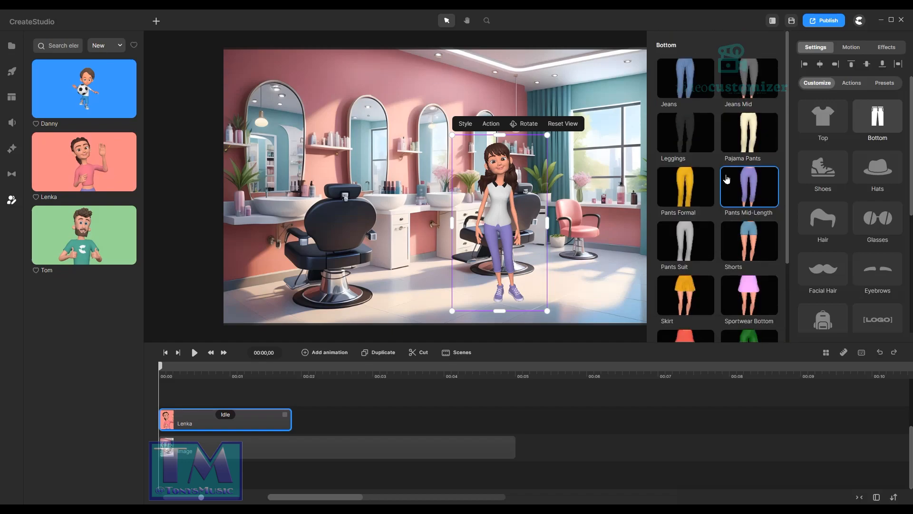
click(755, 129)
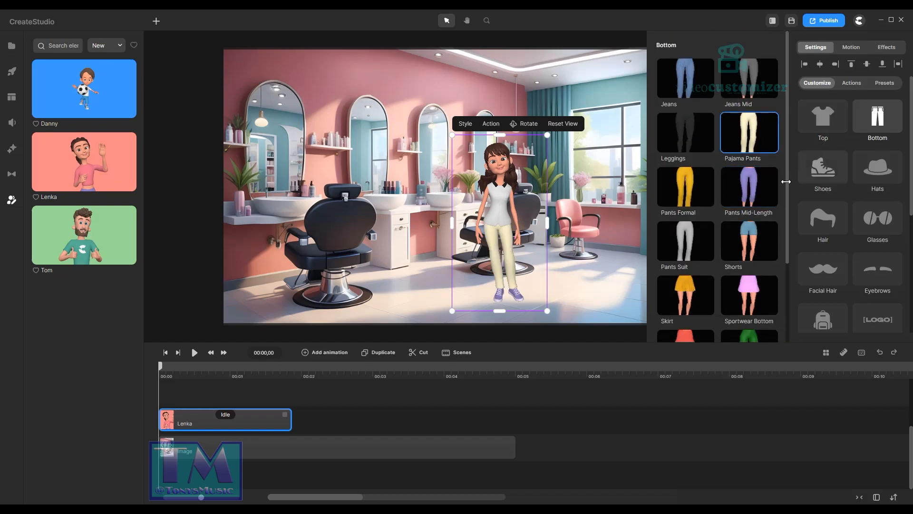
click(818, 172)
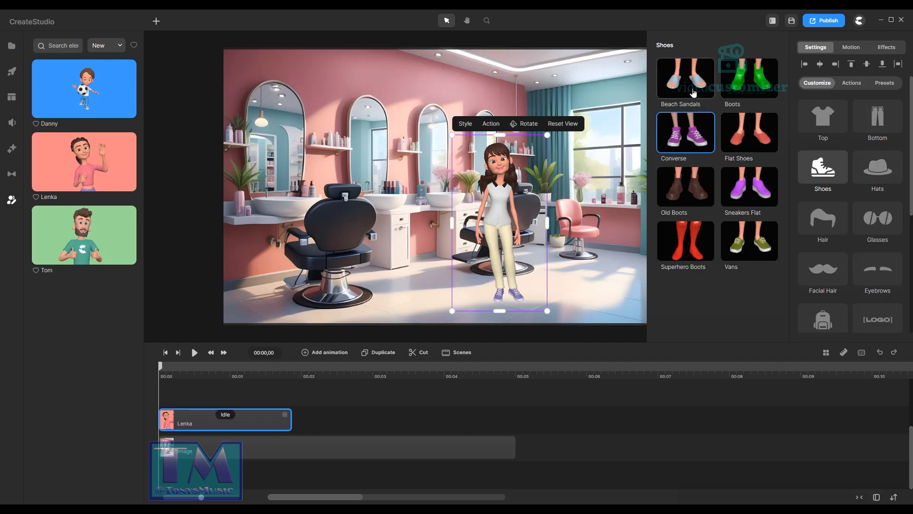
click(763, 248)
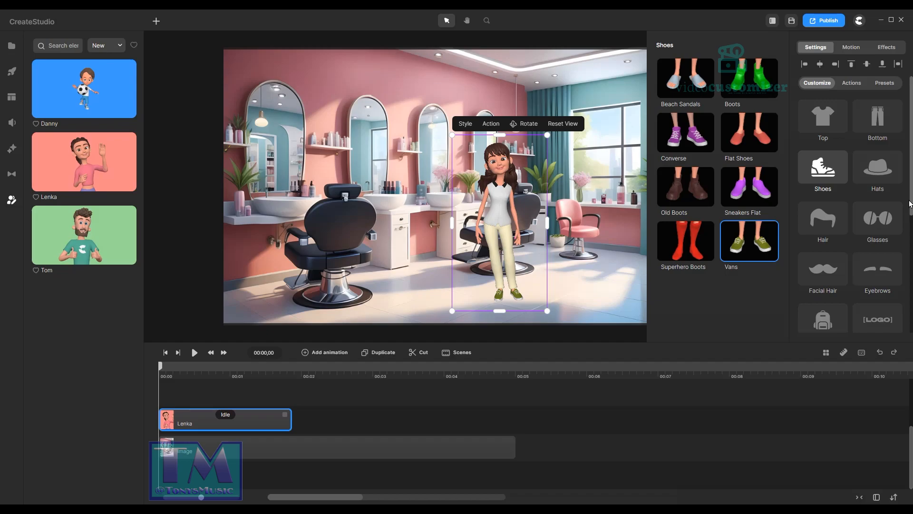
Step: Recolor the primary color of Lenka's shoes to grey
drag(911, 204, 900, 266)
click(824, 269)
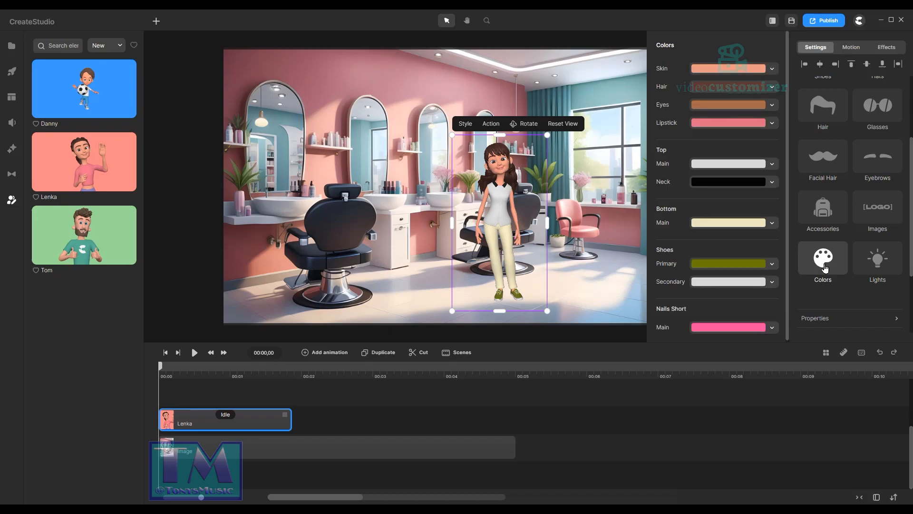
click(742, 264)
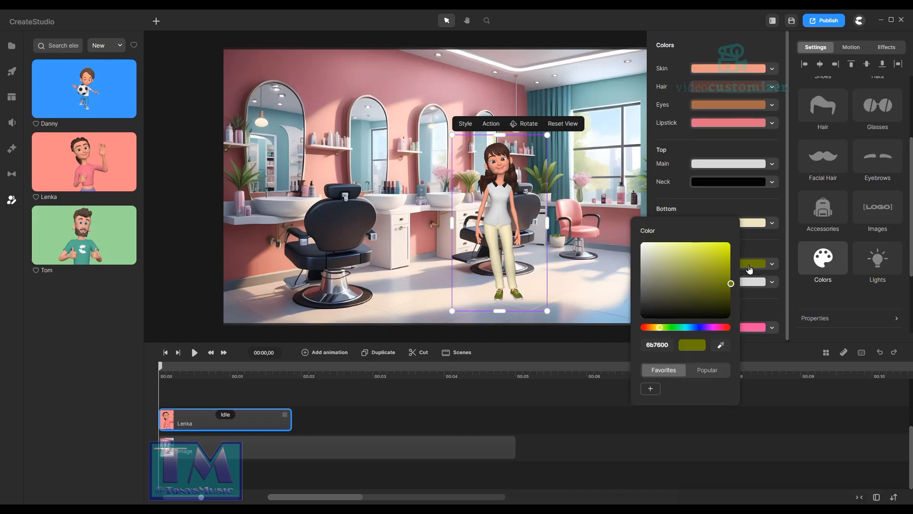
drag(674, 272, 653, 267)
click(592, 293)
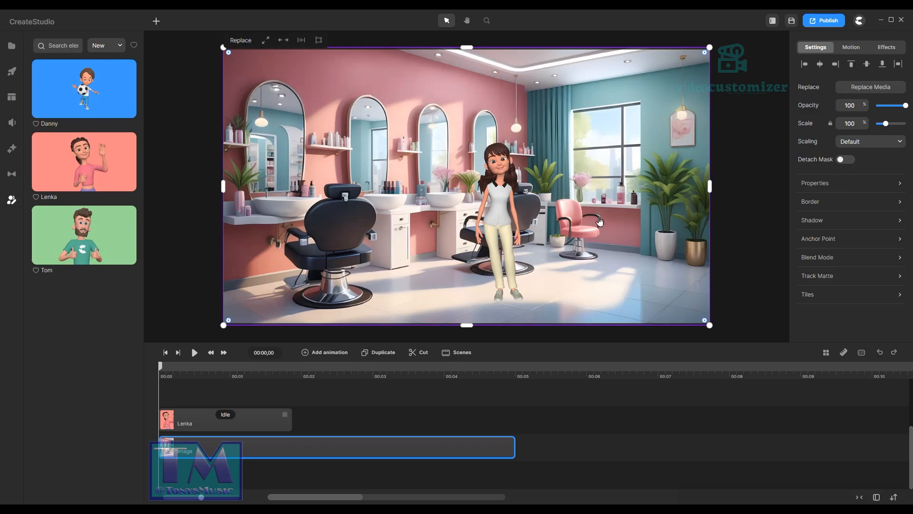
Step: Enlarge the Lenka character slightly on the canvas, keeping her feet in the same place
click(499, 212)
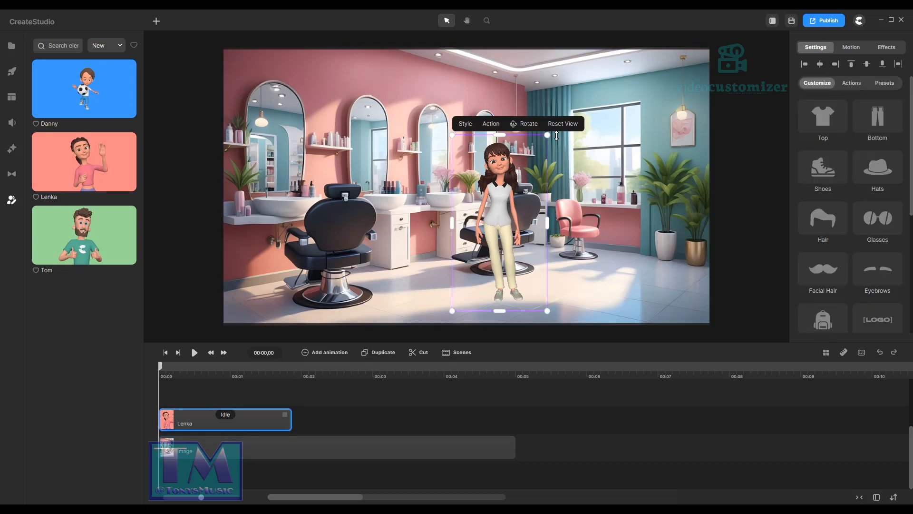
drag(544, 134, 561, 105)
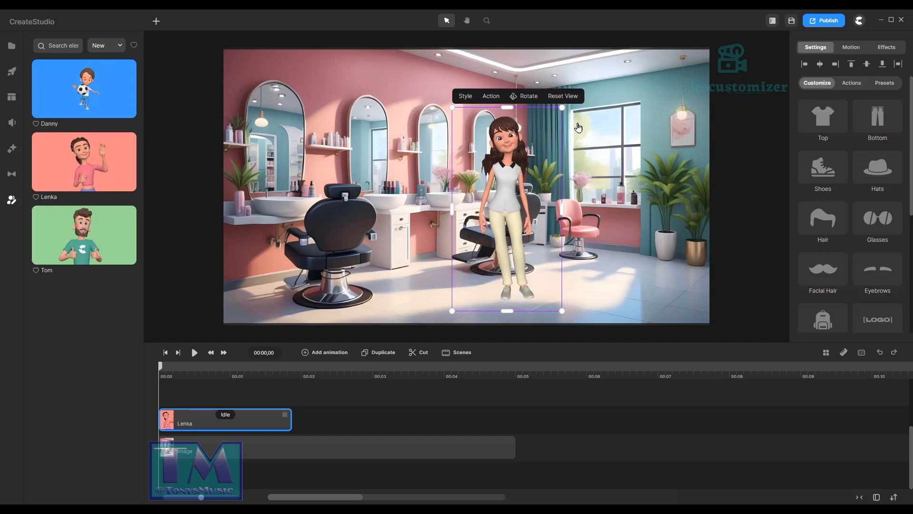
click(655, 238)
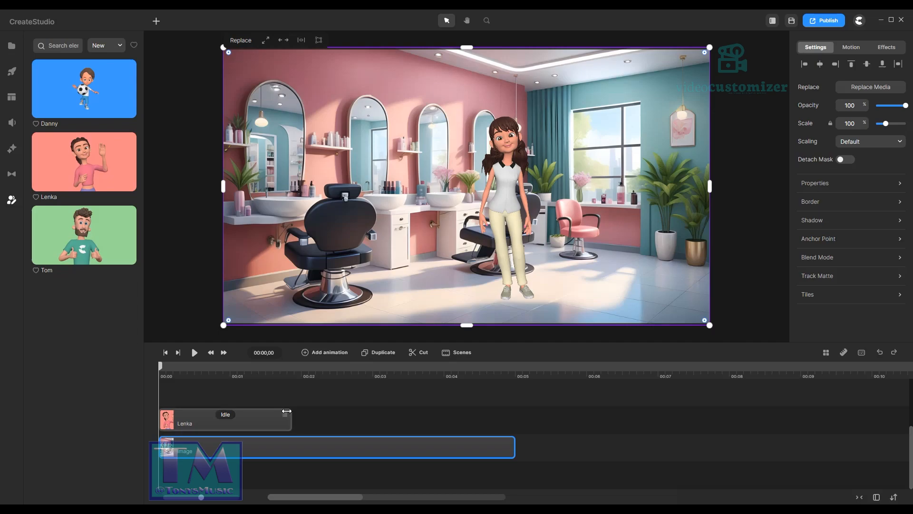
Step: Extend the salon background and the Lenka clip to about 10 seconds on the timeline
drag(292, 417, 517, 412)
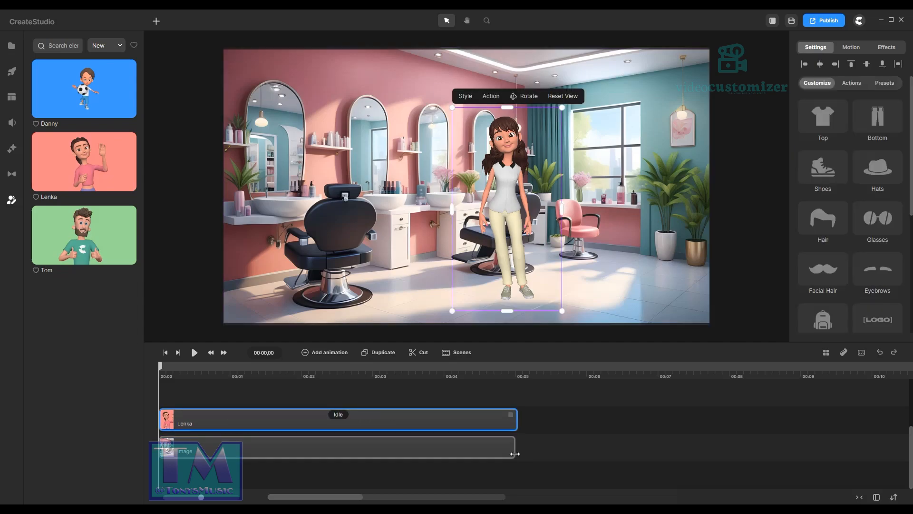
drag(517, 451, 891, 450)
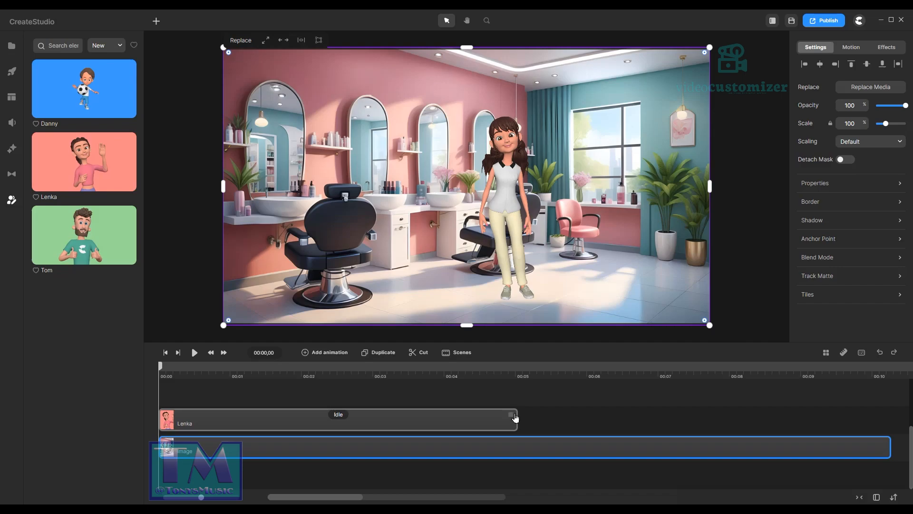
drag(510, 415, 880, 414)
click(881, 413)
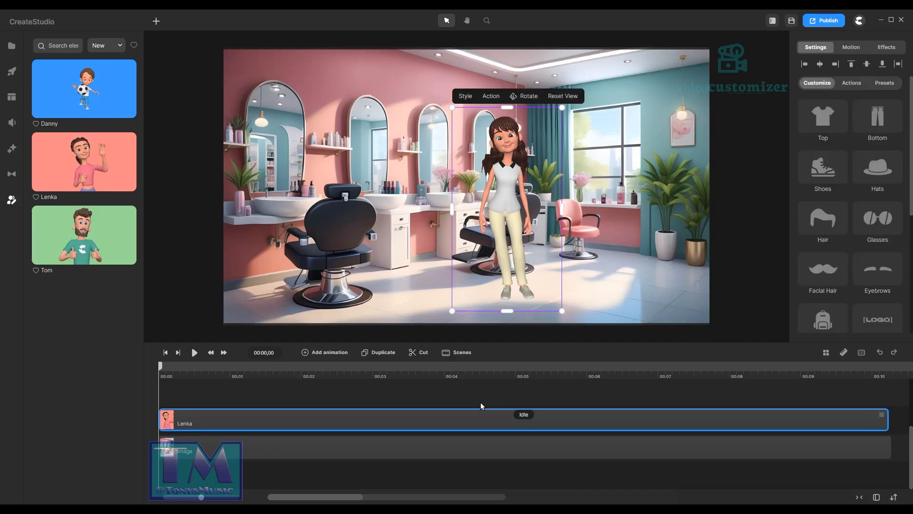
Step: Change Lenka's Idle action to Happy and play back the scene
click(524, 414)
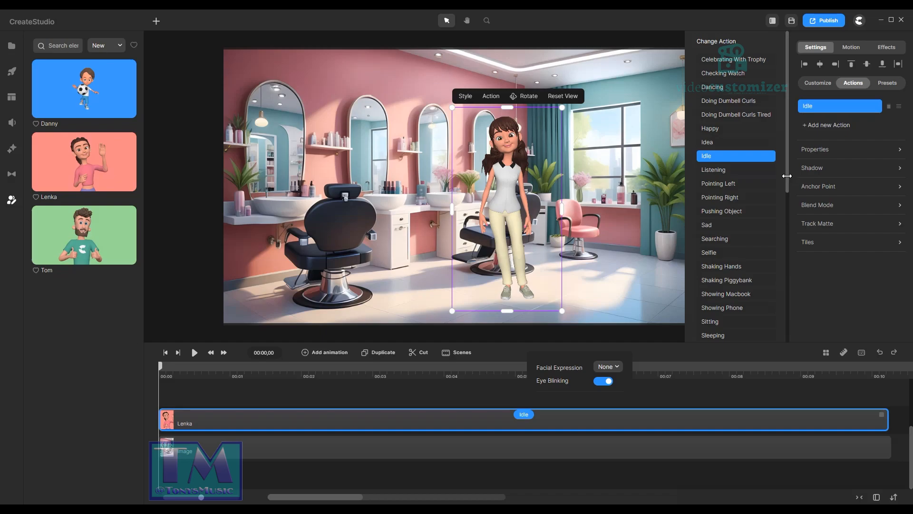
click(731, 132)
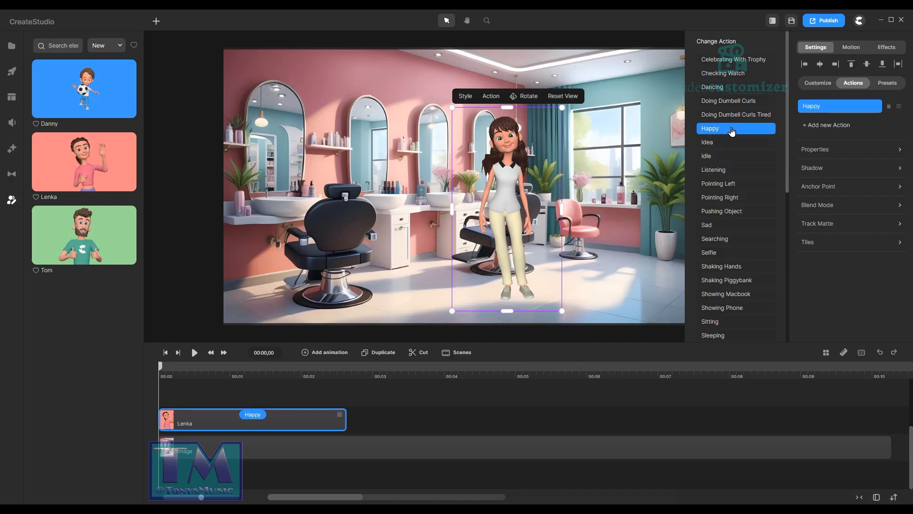
click(194, 352)
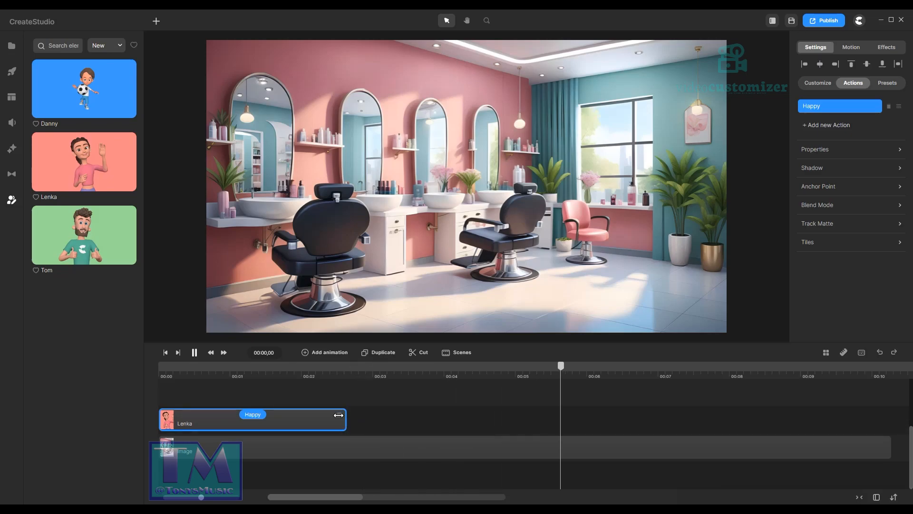
Step: Try adding two Pointing Right actions after Lenka's Happy action, previewing around 3 seconds, and delete both of them
click(831, 125)
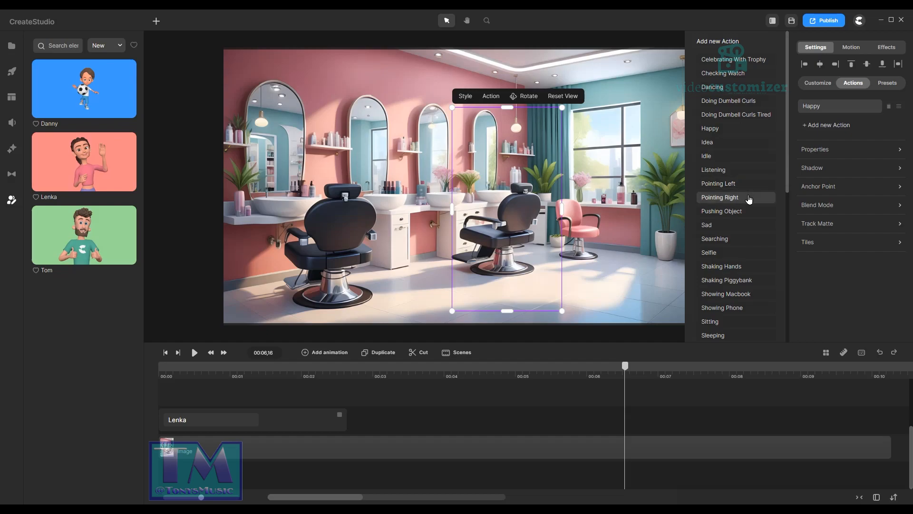
click(720, 197)
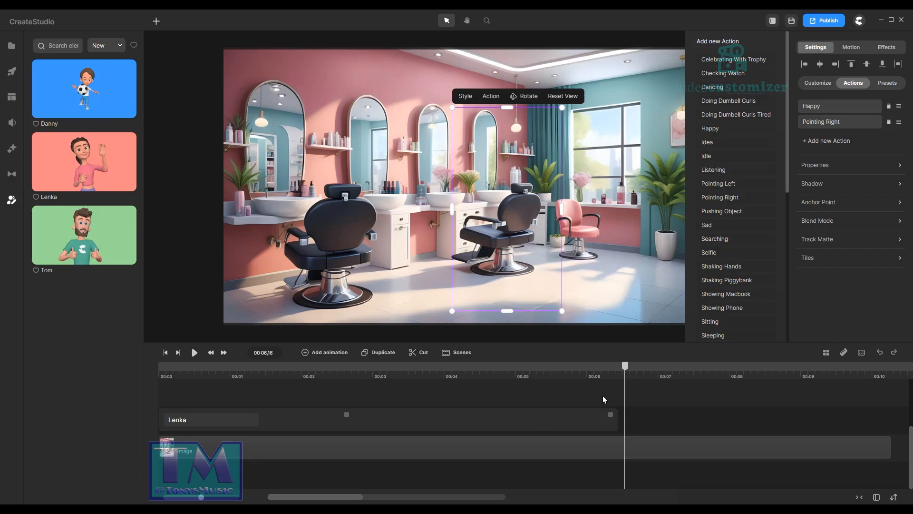
drag(621, 375, 411, 393)
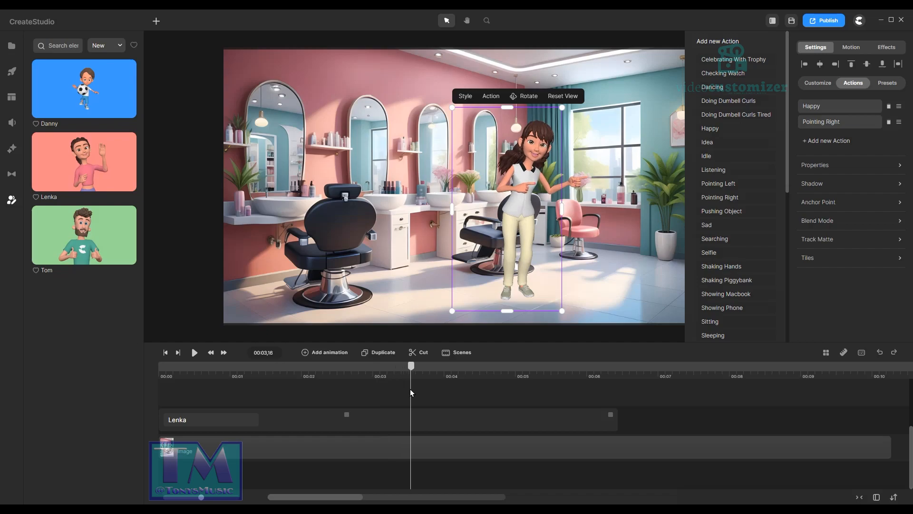
click(737, 198)
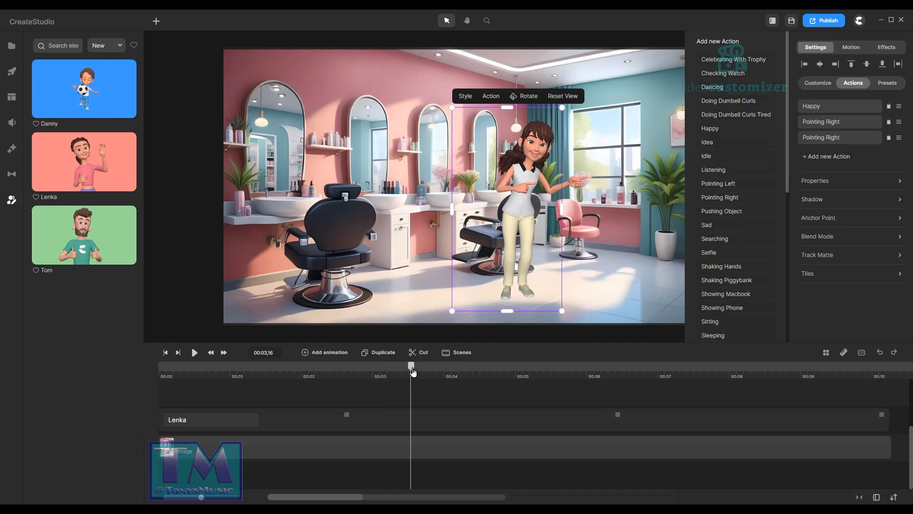
click(889, 123)
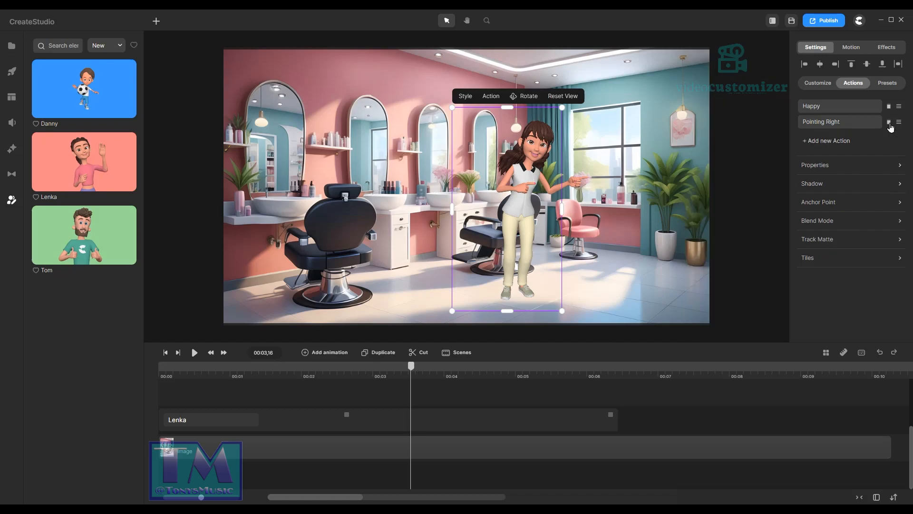
click(888, 122)
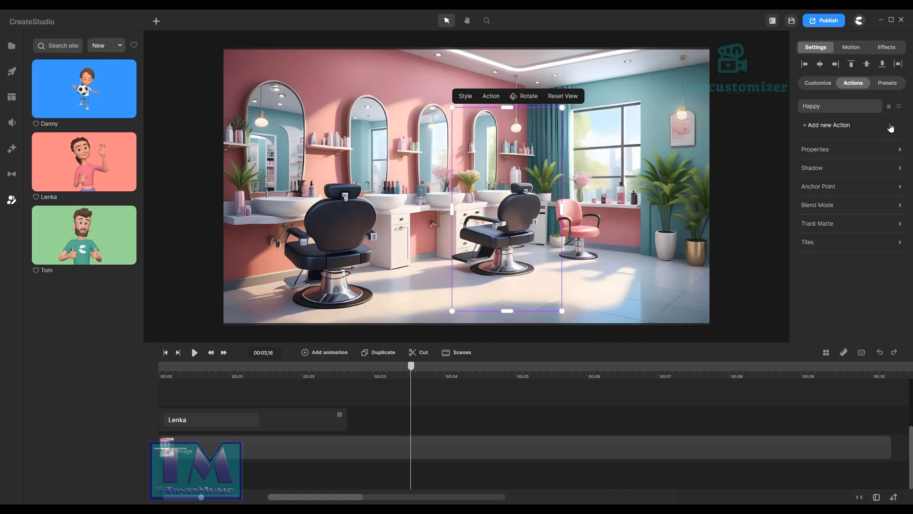
Step: Add a Pointing Left action after Lenka's Happy action and rotate the character's 3D view slightly
click(840, 126)
click(734, 184)
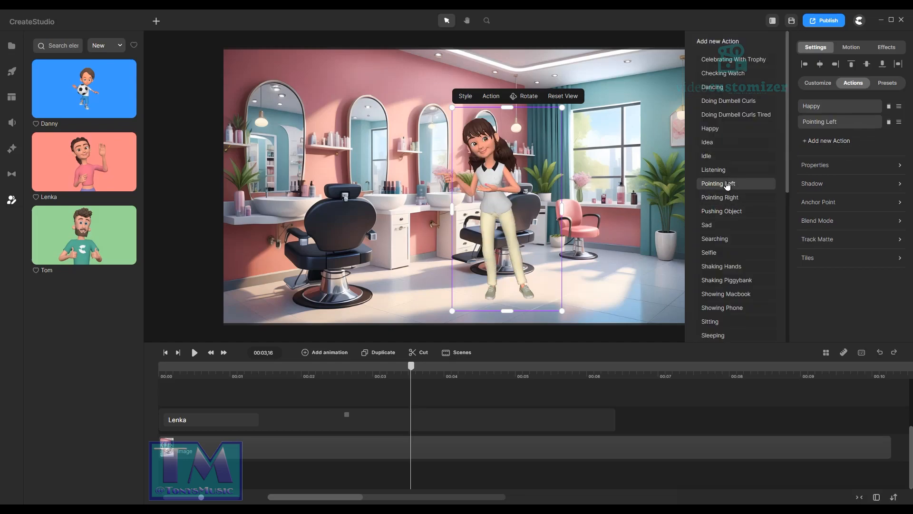
double_click(510, 234)
mouse_move(511, 194)
mouse_down()
mouse_move(460, 197)
mouse_move(511, 185)
mouse_up()
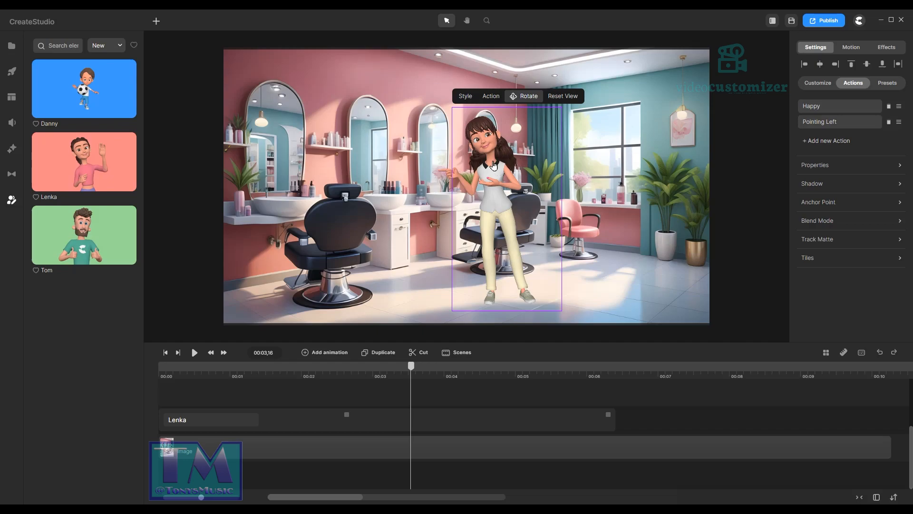
click(526, 97)
Step: Move Lenka in front of the salon window beside the plants and enlarge her slightly
drag(507, 174, 612, 185)
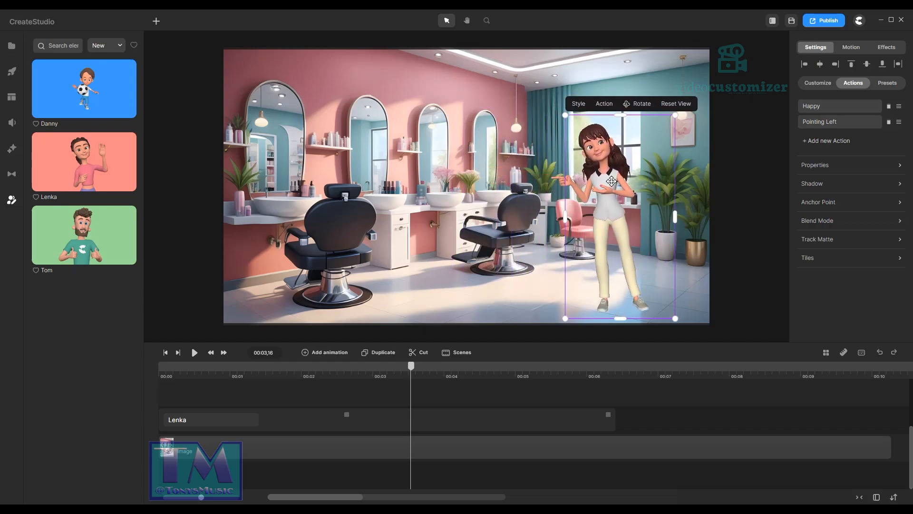
drag(677, 116, 678, 110)
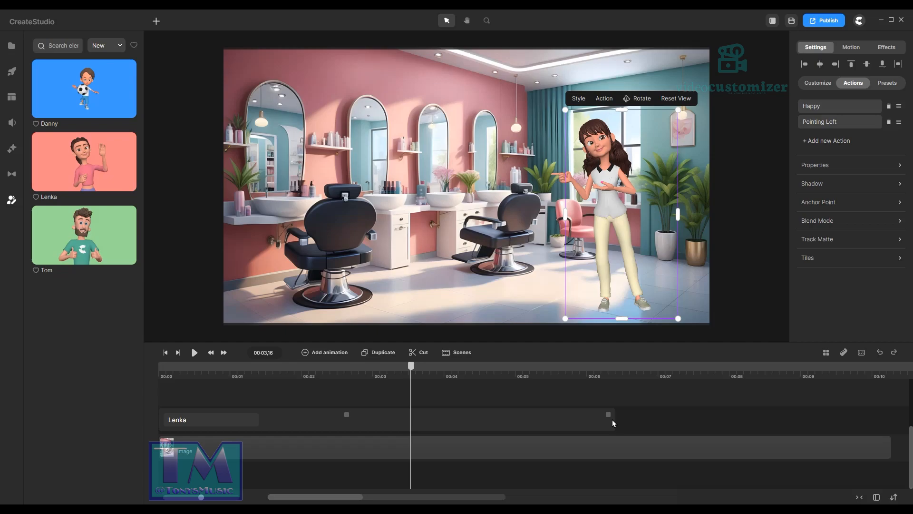
Step: Extend Lenka's Happy action to about 5.8 seconds and adjust Pointing Left so her clip ends with the background at about 10 seconds
drag(608, 415, 880, 422)
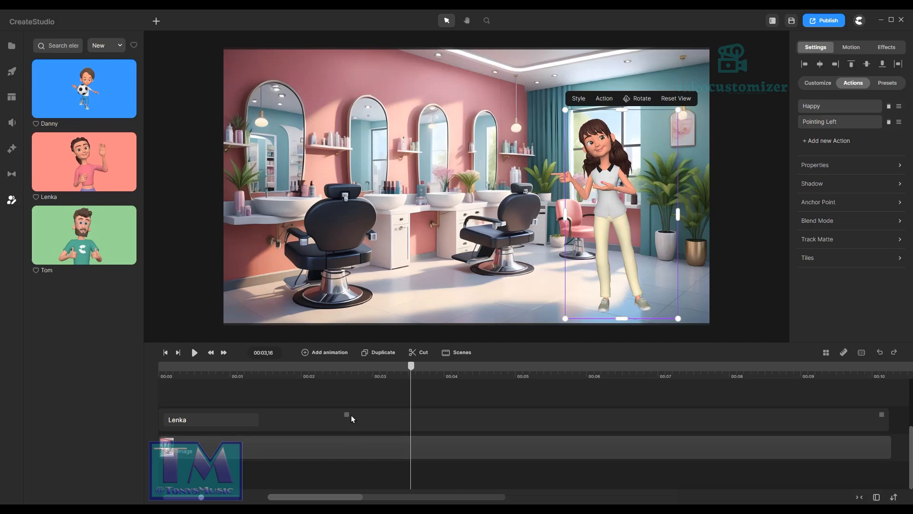
drag(347, 414, 571, 423)
drag(349, 498, 373, 498)
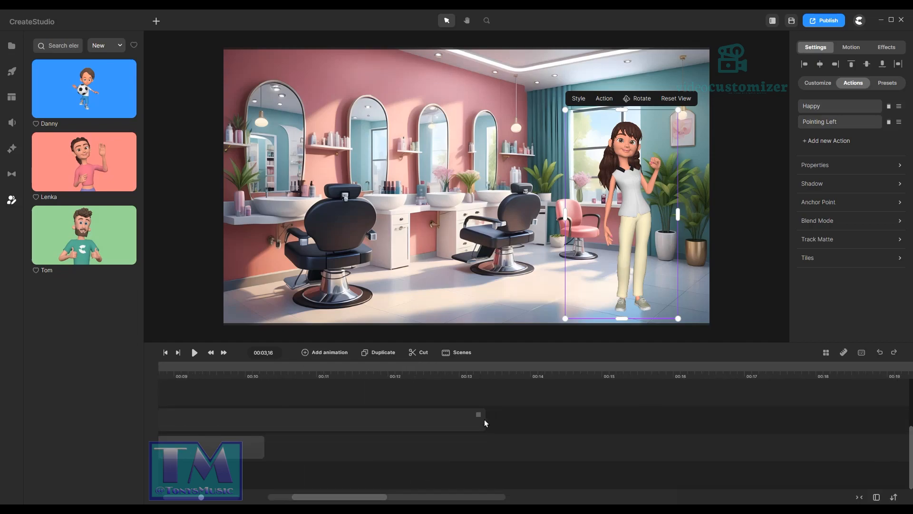
drag(481, 415, 264, 429)
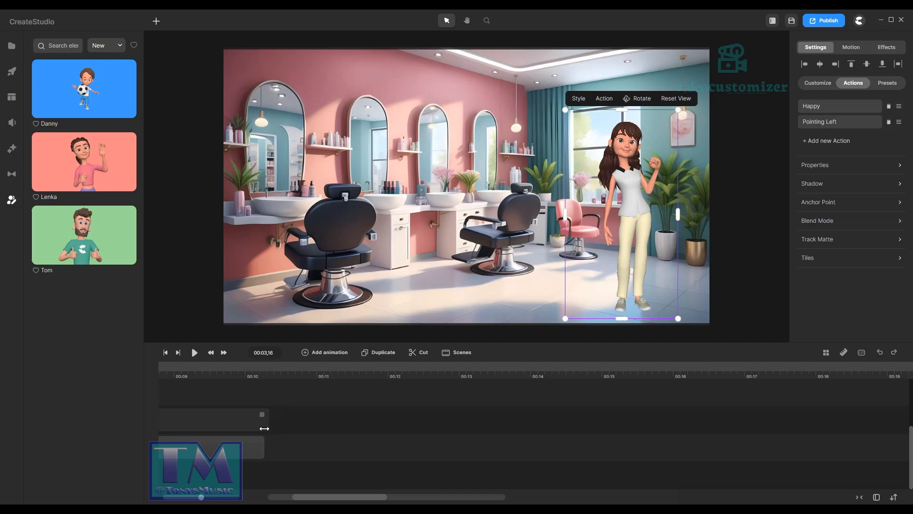
drag(346, 498, 313, 501)
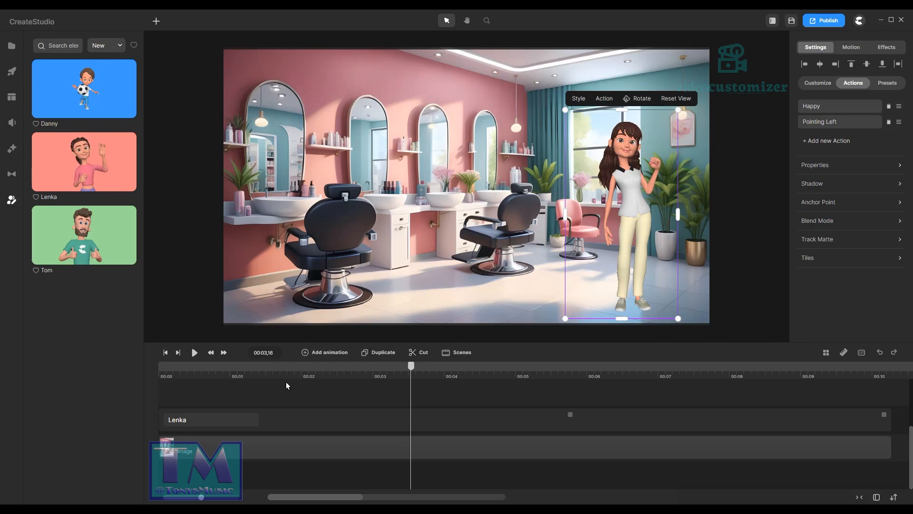
Step: At the timeline's start, write the Google speech script "Hello and welcome to shortcuts hairsalon please take a seat whilst I get the equipment"
drag(410, 369, 170, 380)
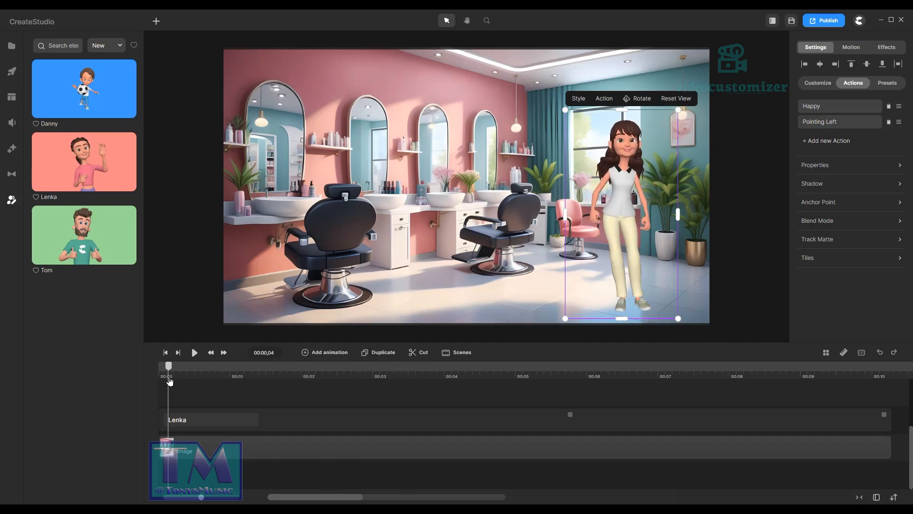
click(11, 123)
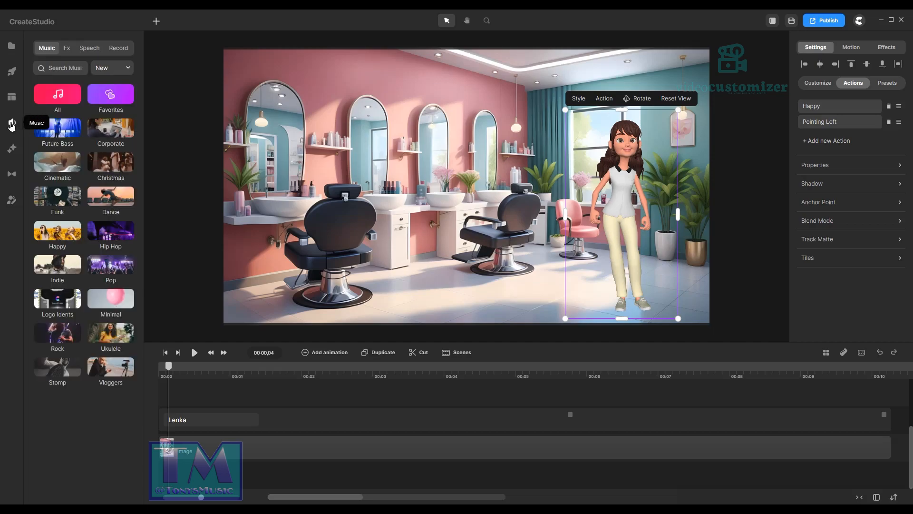
click(90, 48)
click(110, 71)
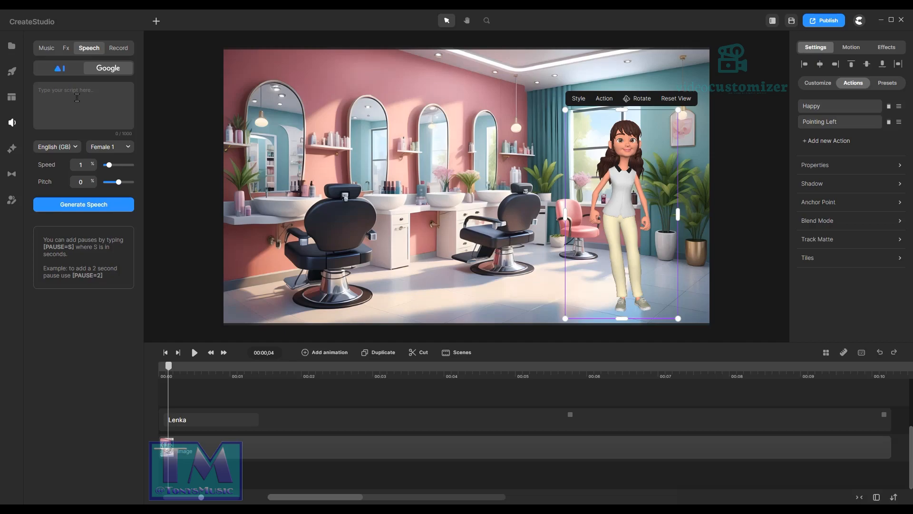
click(106, 113)
text(Hello and welcome to shortcuts hairsalomn)
key(BackSpace)
text(ease take a seat whilst I get the)
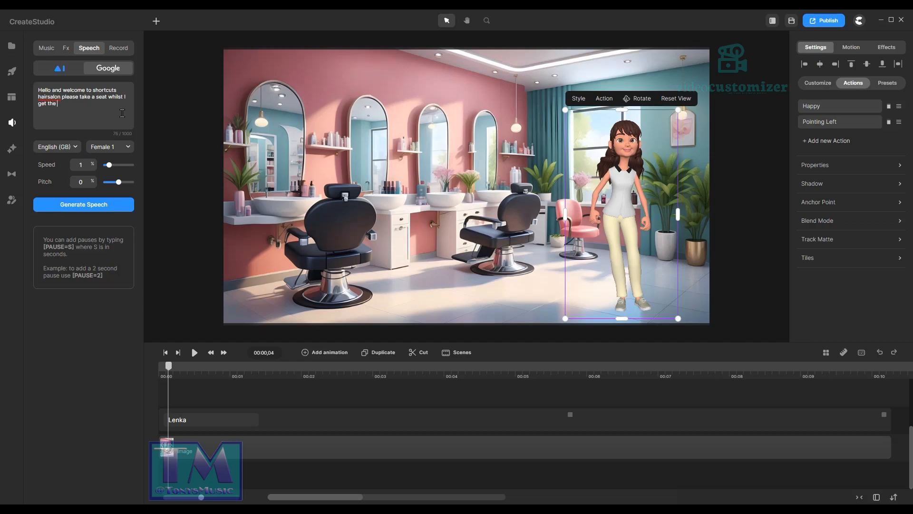
text( eq)
text(uip)
text(em)
Step: Correct the script to "Hello and welcome to shortcuts hair salon. Please take a seat whilst I get the equipment ready" and save the project
key(Left)
key(Left)
key(Left)
key(Left)
key(BackSpace)
click(47, 97)
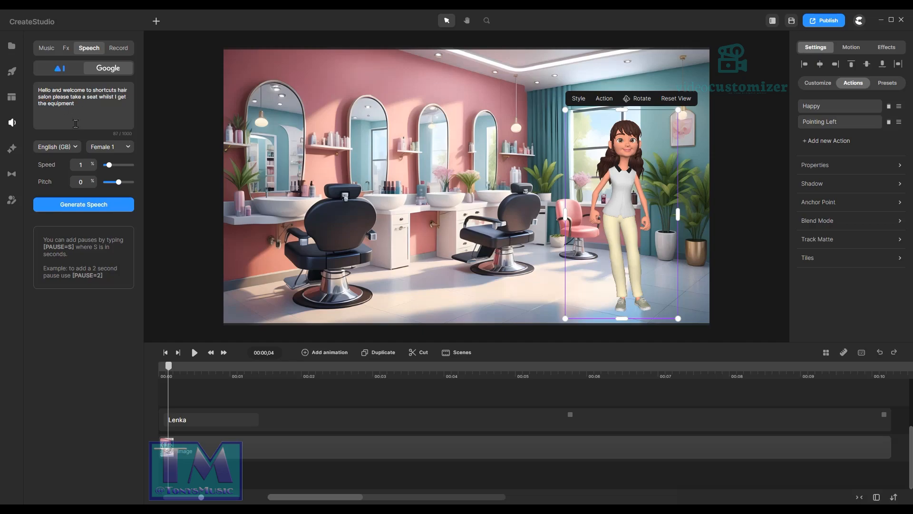
click(99, 104)
text(ready)
key(ctrl+s)
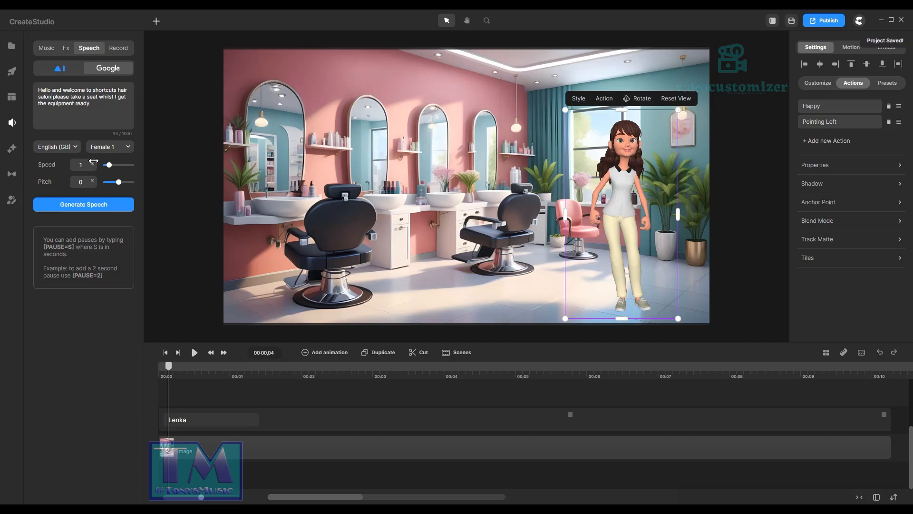
text(,)
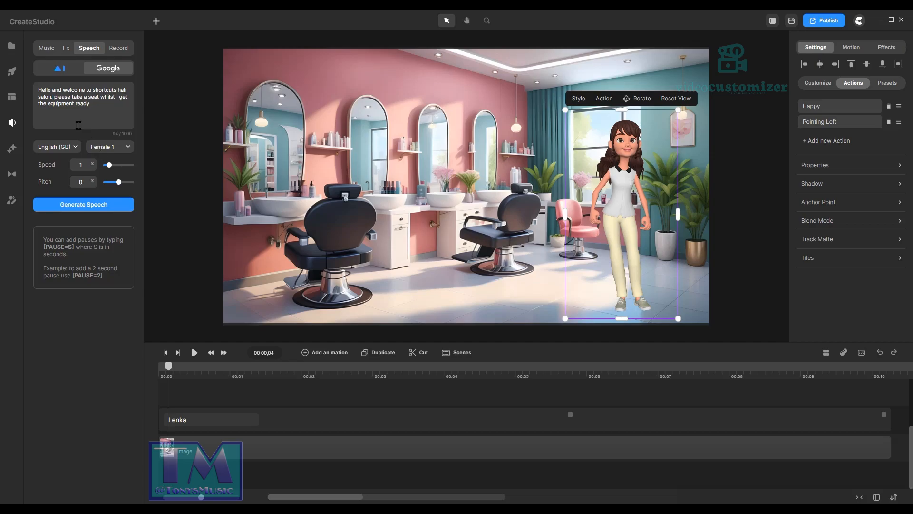
drag(54, 97, 58, 97)
text(P)
Step: Set the speech voice to Female 3 and generate the welcome speech
click(124, 147)
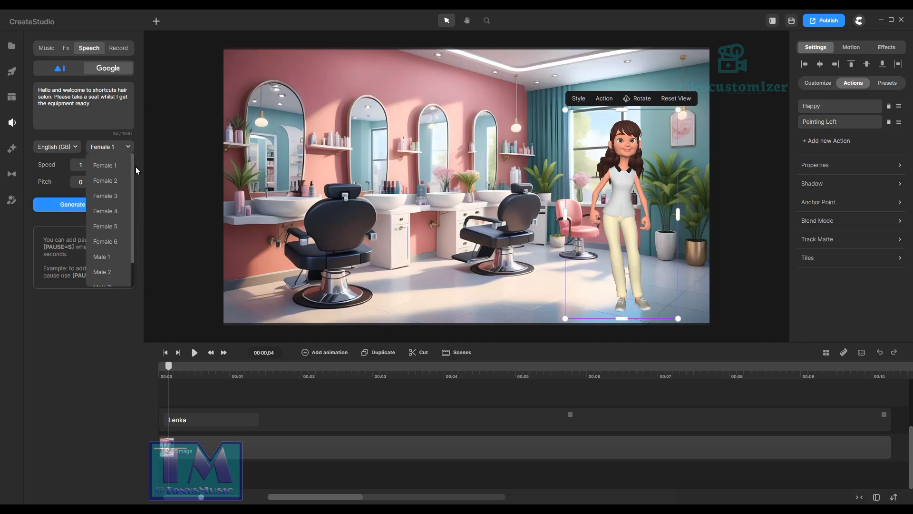
click(114, 196)
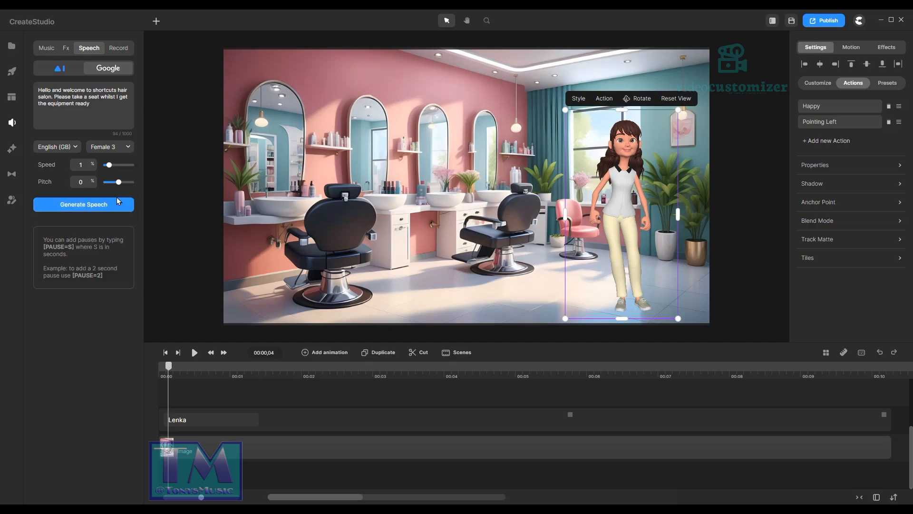
click(68, 207)
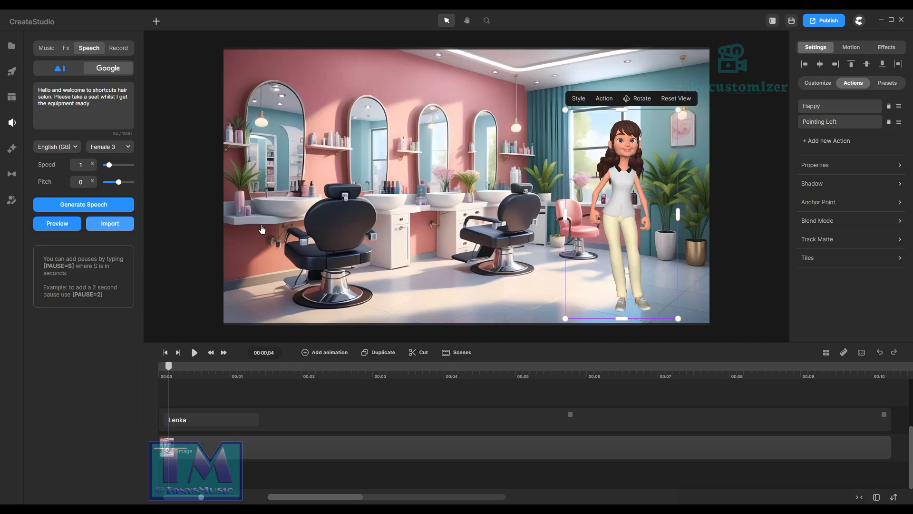
Step: Import the welcome speech and place it on a timeline track above Lenka, starting at about 0.2 seconds
click(135, 227)
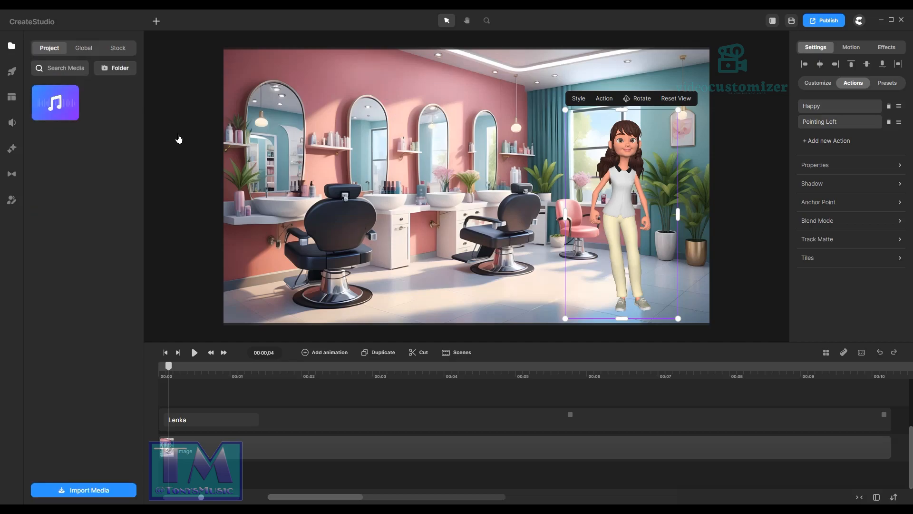
drag(62, 108, 291, 271)
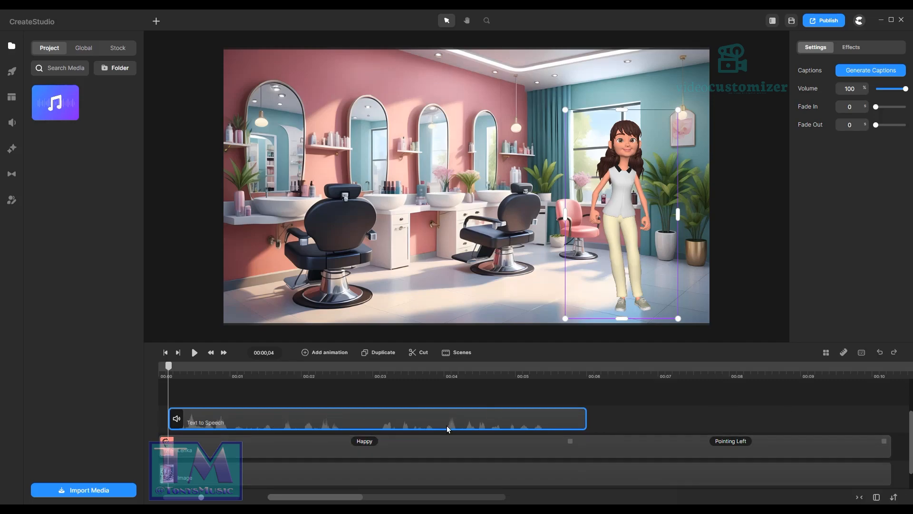
drag(401, 414, 407, 417)
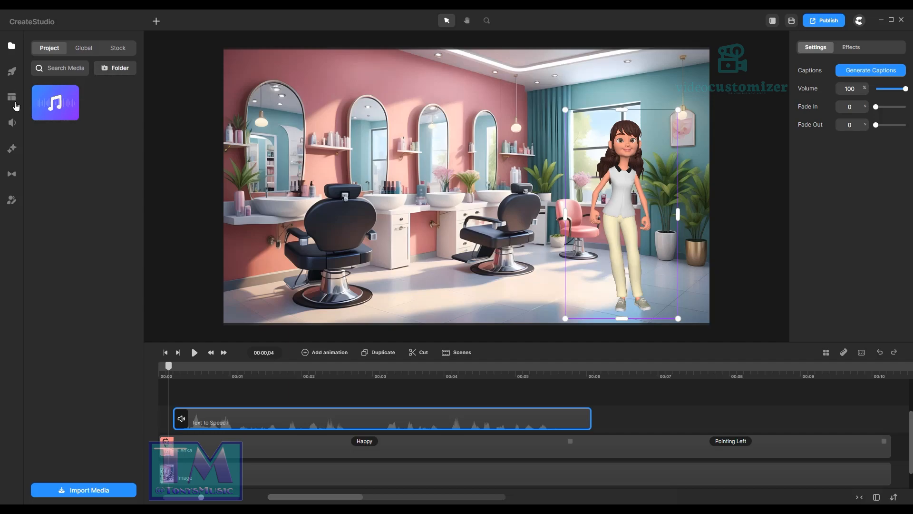
Step: Write a second script, "Thanks for coming! Please do call again and have a great day!", and generate its speech
click(15, 123)
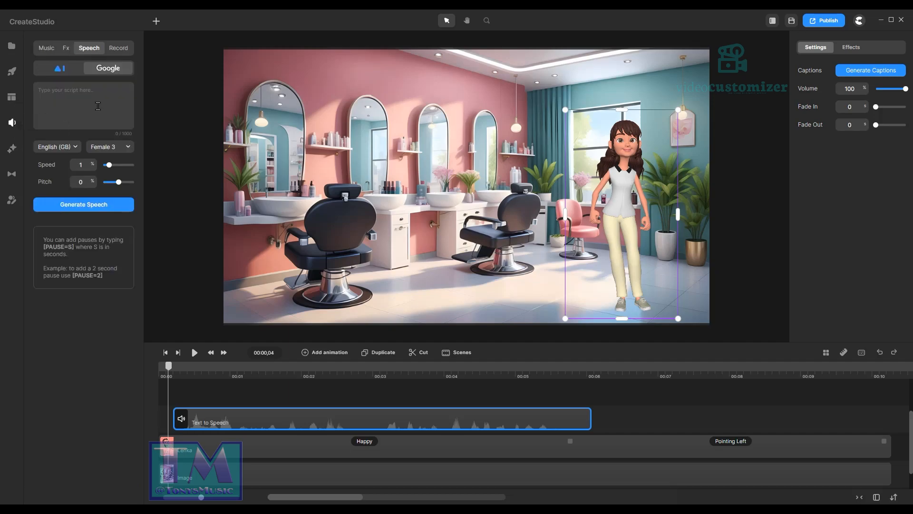
text(Thanks for coming)
text(! Please do cal;l again and a)
text(ave a great day!)
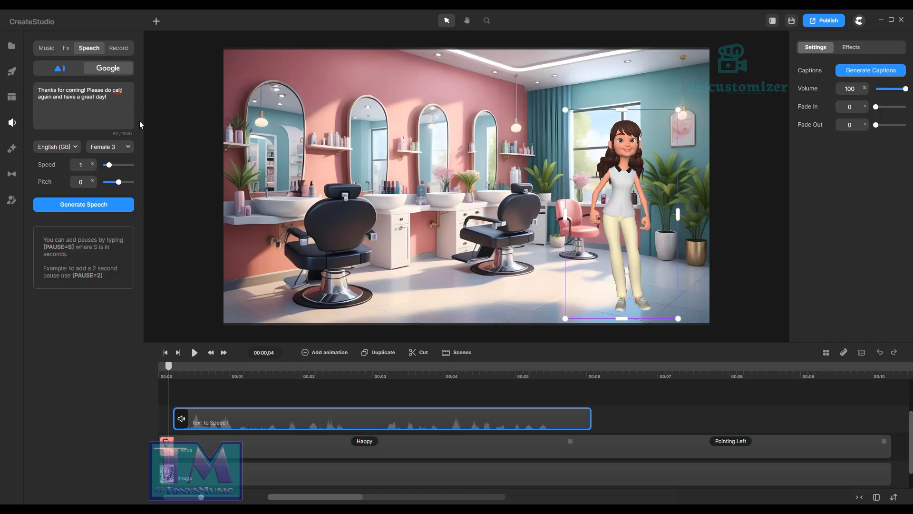
click(123, 90)
key(BackSpace)
click(123, 108)
click(55, 210)
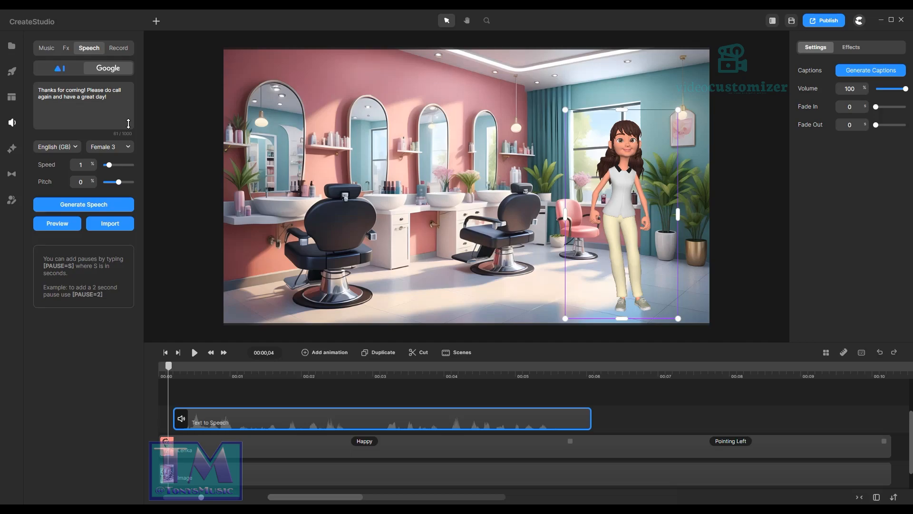
Step: Insert [PAUSE=0.5] after "again" in the farewell script and regenerate the speech
text([PAUSE=1])
click(49, 97)
key(BackSpace)
click(55, 205)
key(BackSpace)
text(0.5)
click(69, 204)
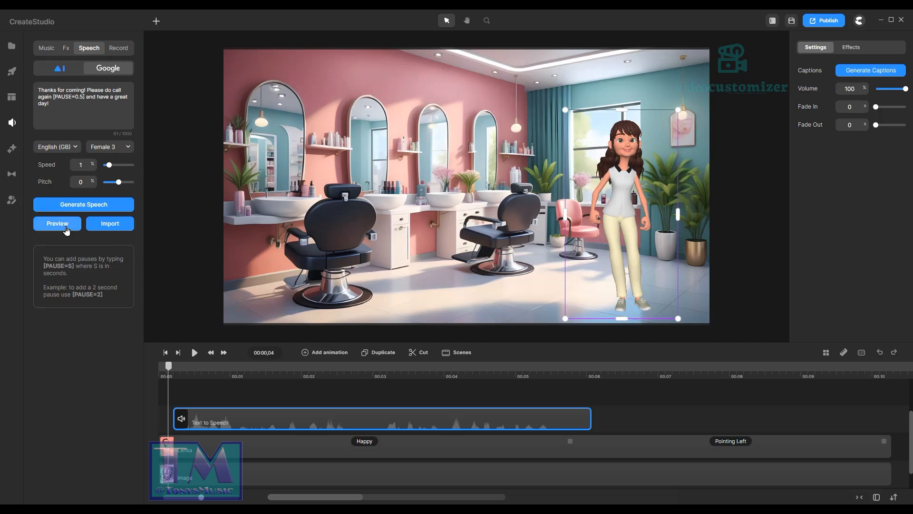
Step: Import the farewell speech and place it on the timeline after the welcome speech, starting at about 6.2 seconds
click(106, 223)
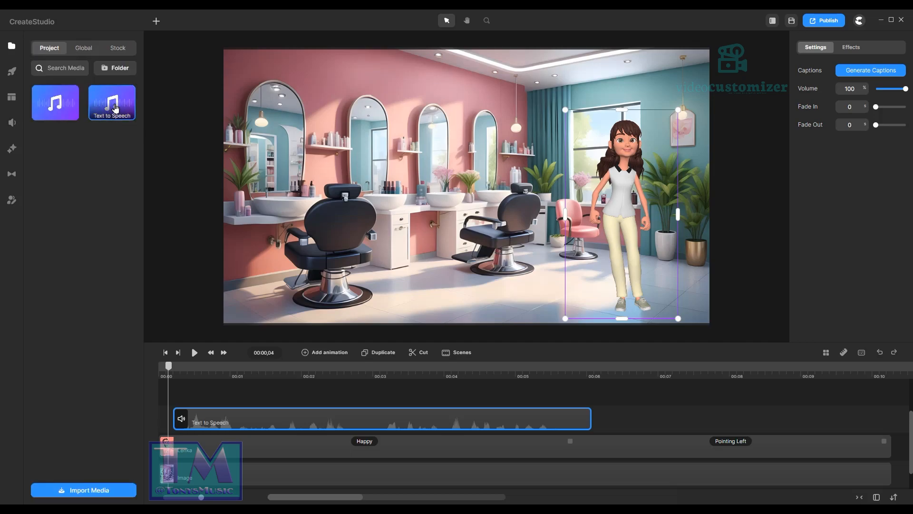
drag(114, 108, 630, 421)
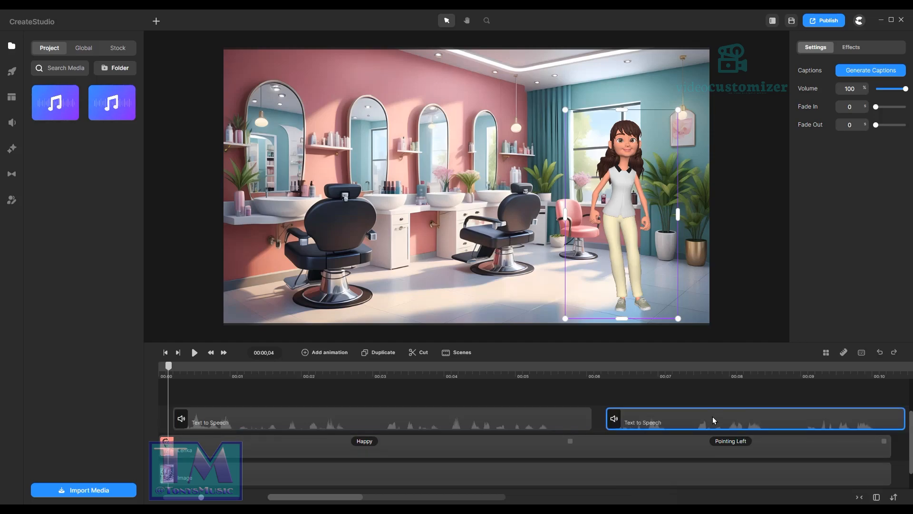
drag(712, 415, 709, 422)
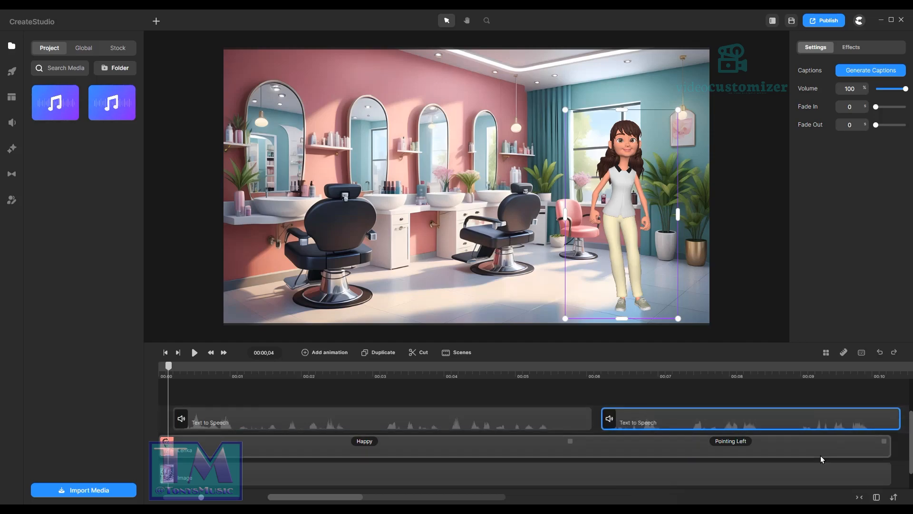
Step: Extend the salon background and Lenka's clip to cover the end of the farewell speech at about 10.4 seconds
drag(343, 499, 358, 500)
click(504, 471)
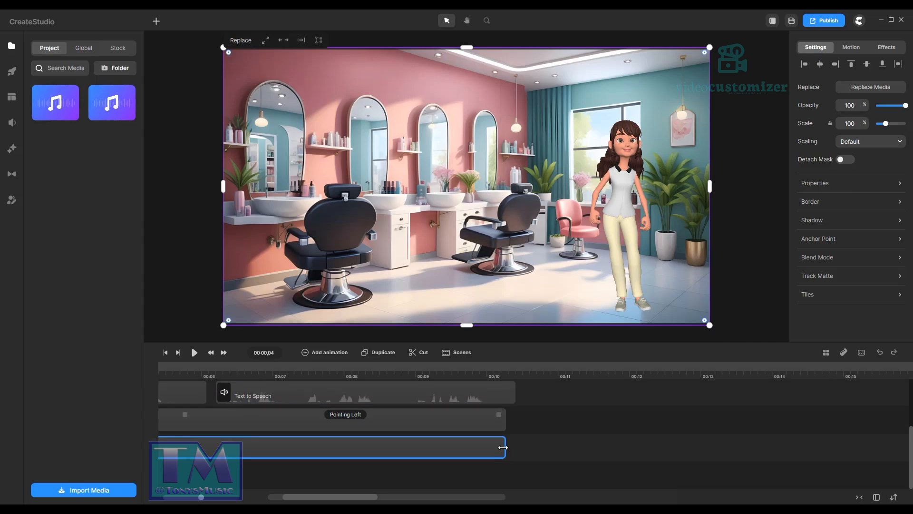
drag(504, 448, 524, 449)
click(500, 421)
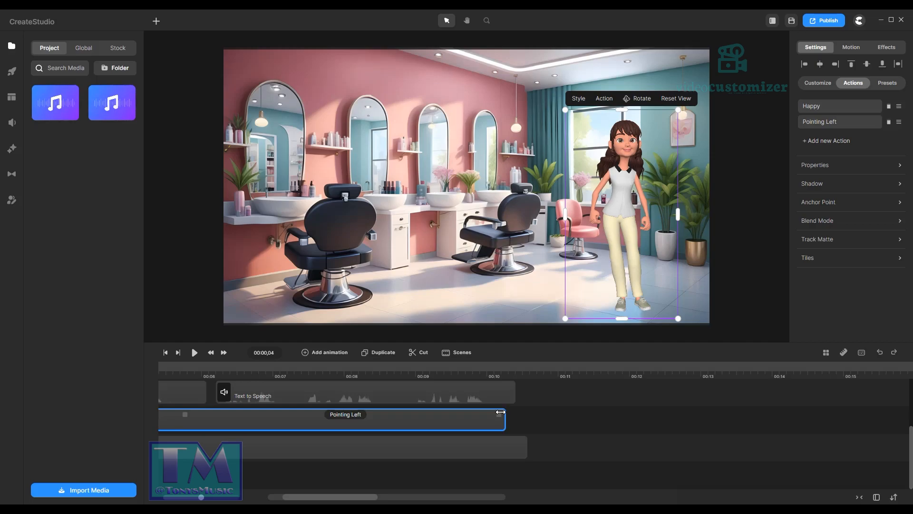
drag(502, 417, 517, 417)
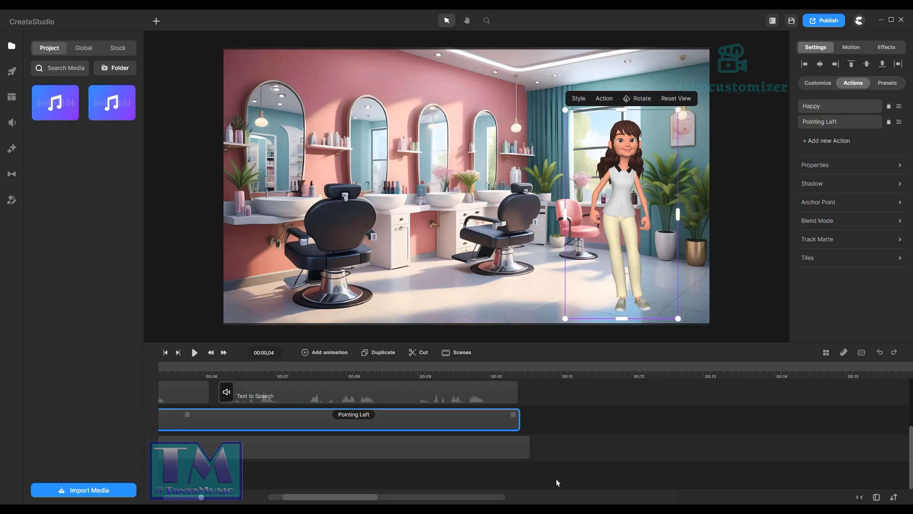
drag(359, 501, 344, 501)
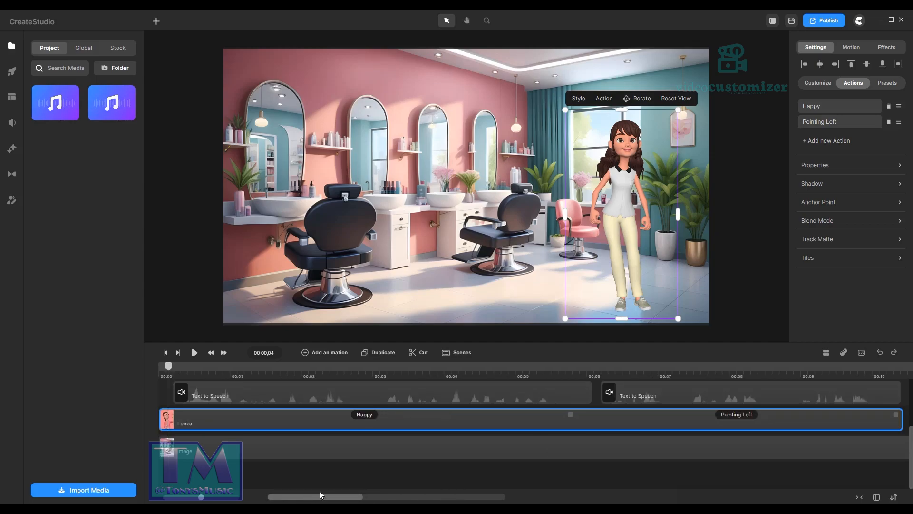
Step: Sync the welcome speech clip with Lenka for lip-syncing
click(268, 395)
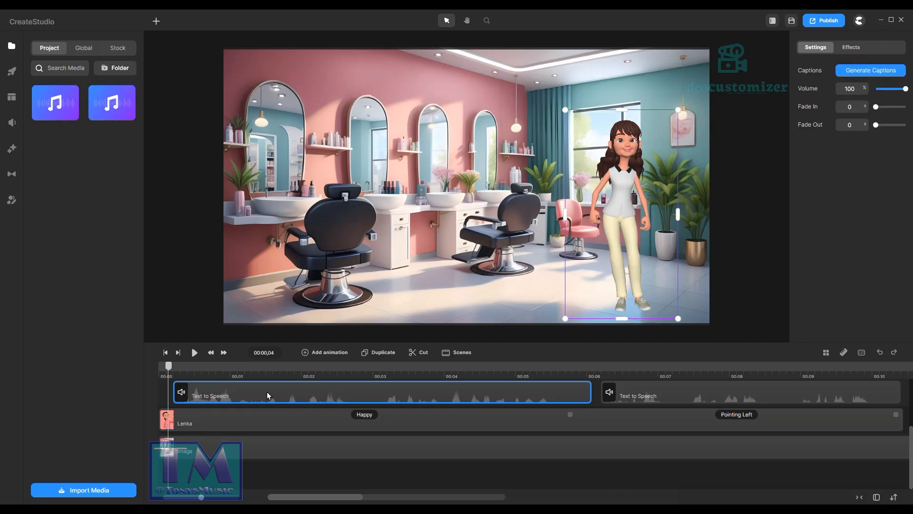
right_click(268, 395)
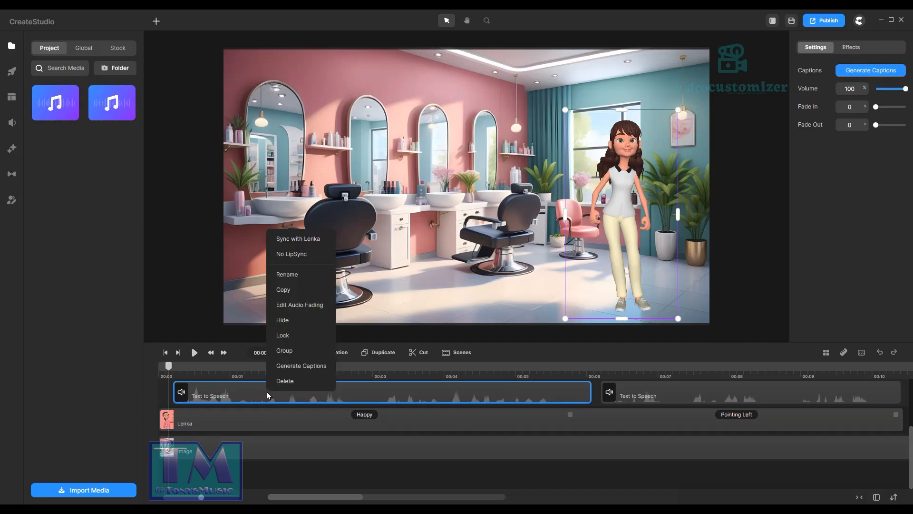
click(305, 239)
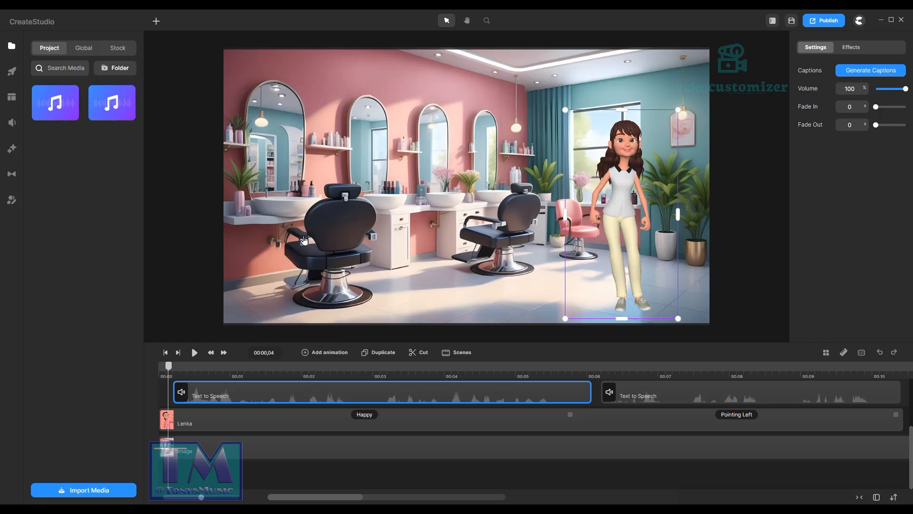
shift+click(675, 394)
right_click(675, 394)
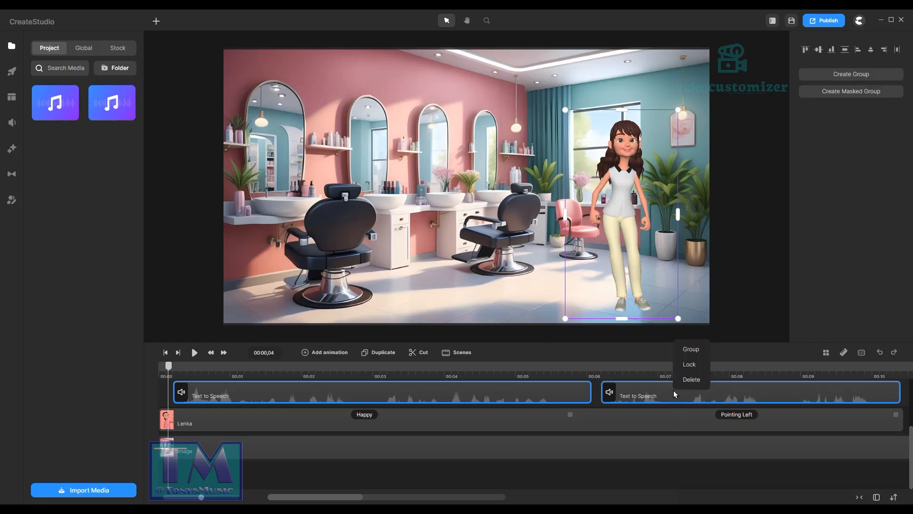
click(675, 393)
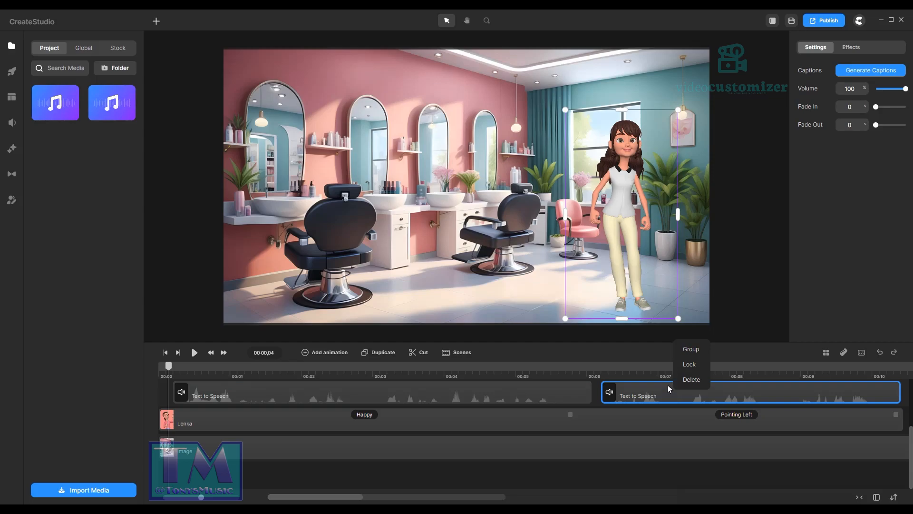
click(808, 341)
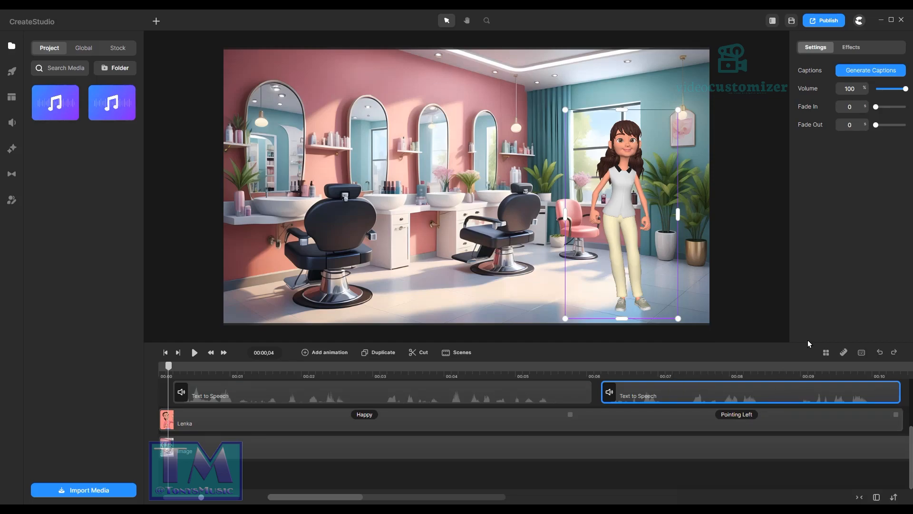
Step: Sync the farewell speech clip with Lenka for lip-syncing
right_click(721, 389)
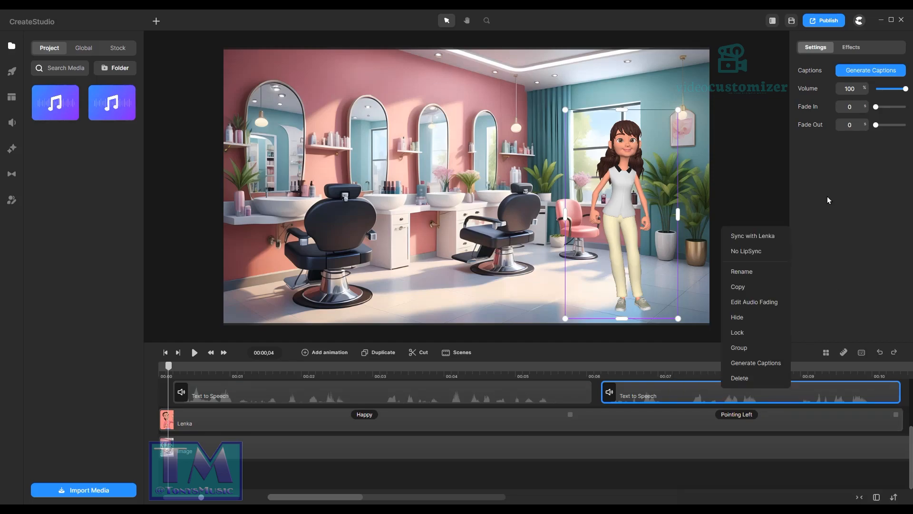
click(756, 239)
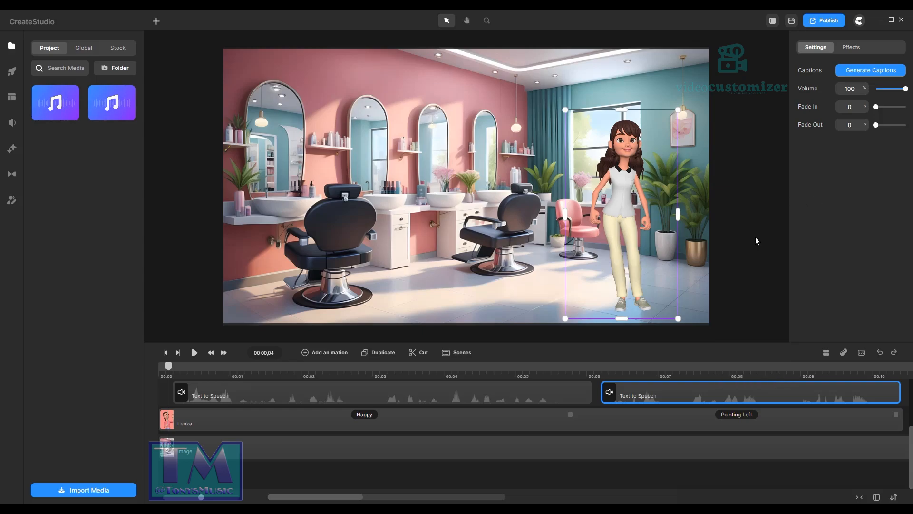
Step: Generate English captions for the welcome speech clip and preview them at about 1 second on the timeline
click(207, 387)
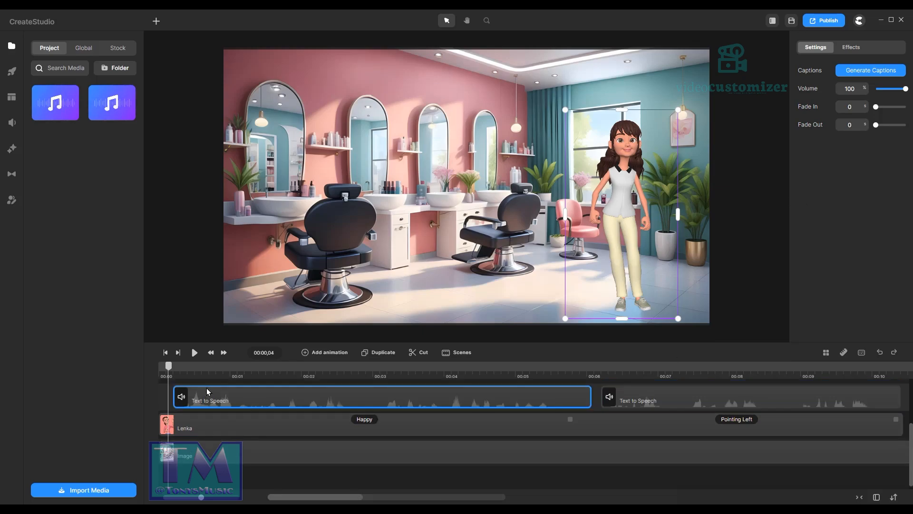
click(859, 72)
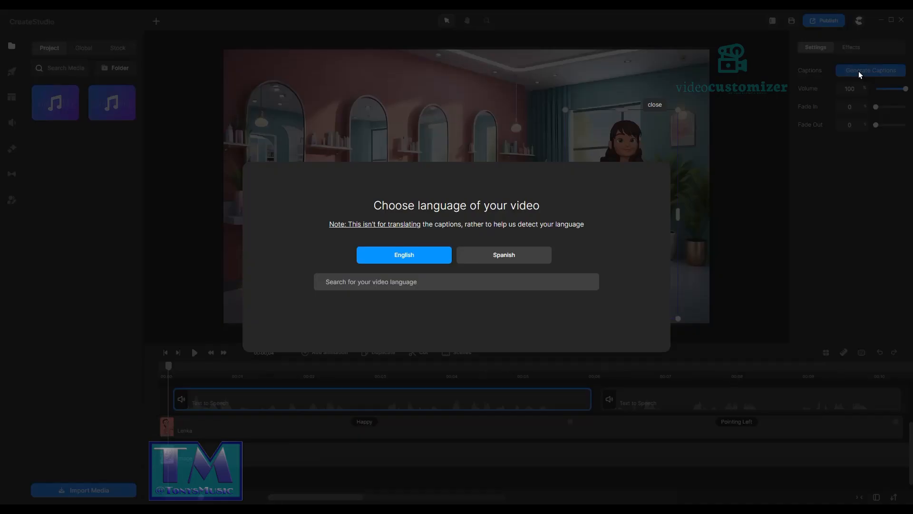
click(404, 257)
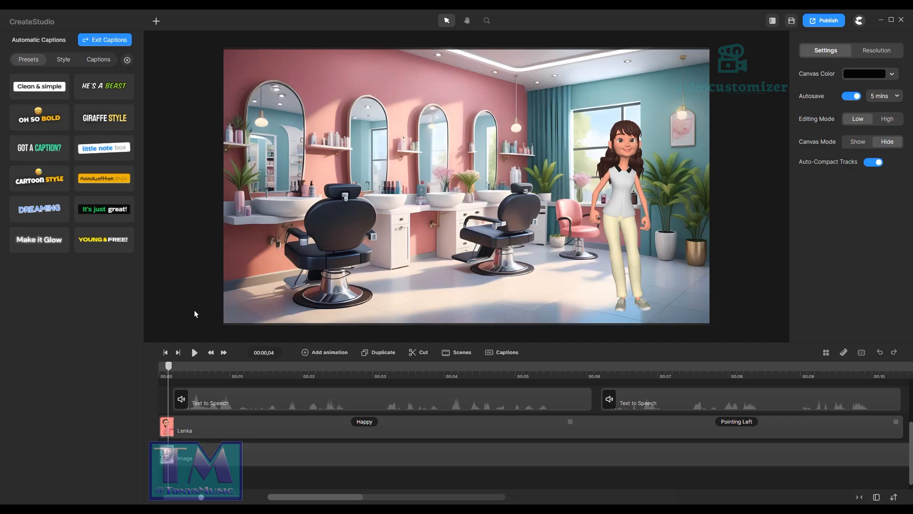
drag(168, 365, 238, 376)
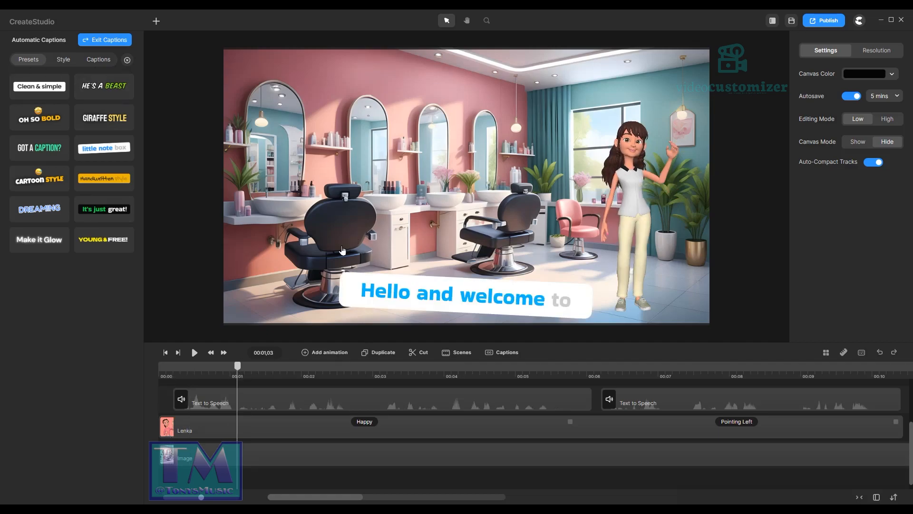
Step: Try the available caption positions, settle on Top, and turn off the captions' random angle
click(64, 60)
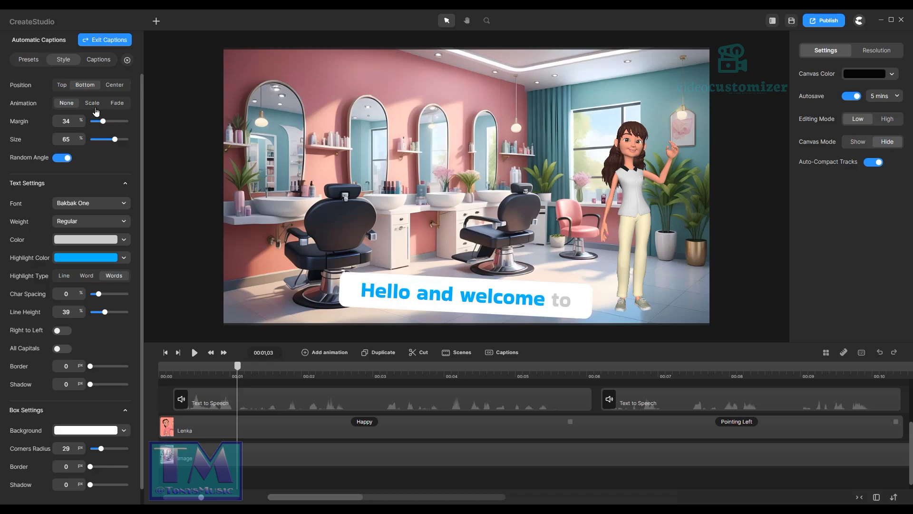
click(61, 87)
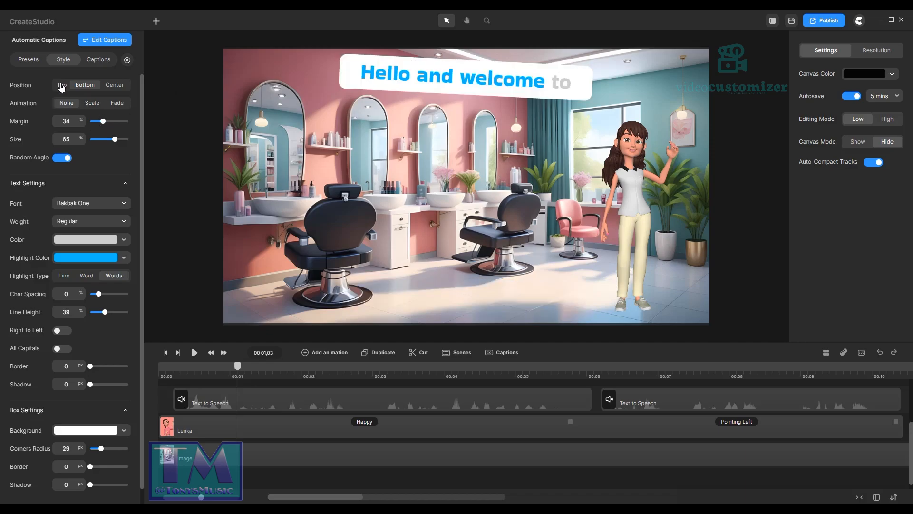
click(102, 88)
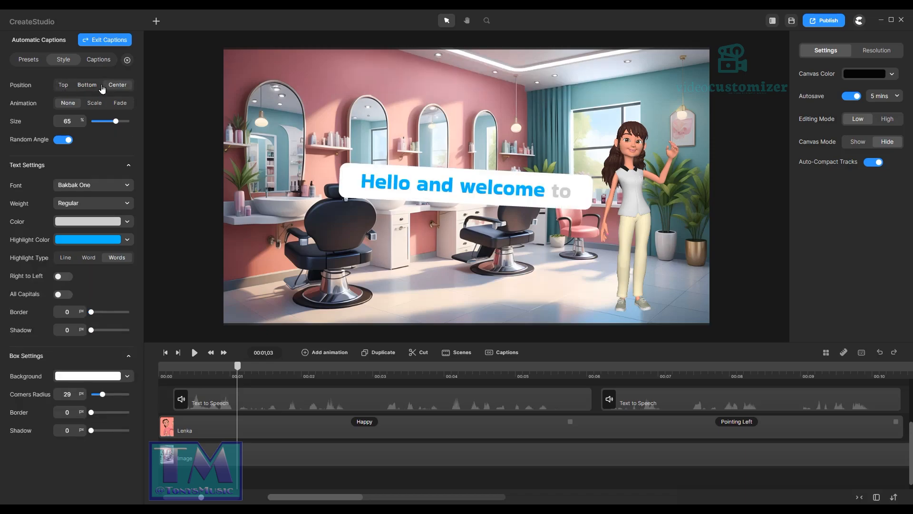
click(93, 87)
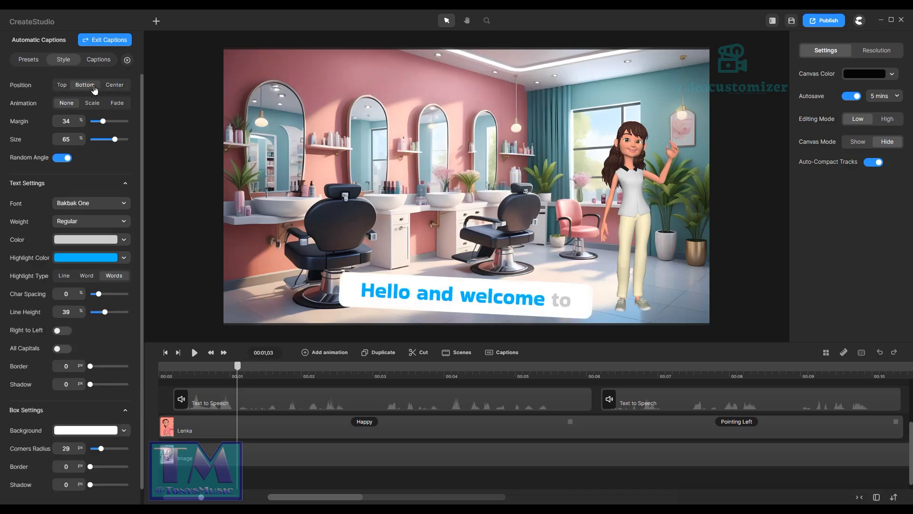
click(61, 87)
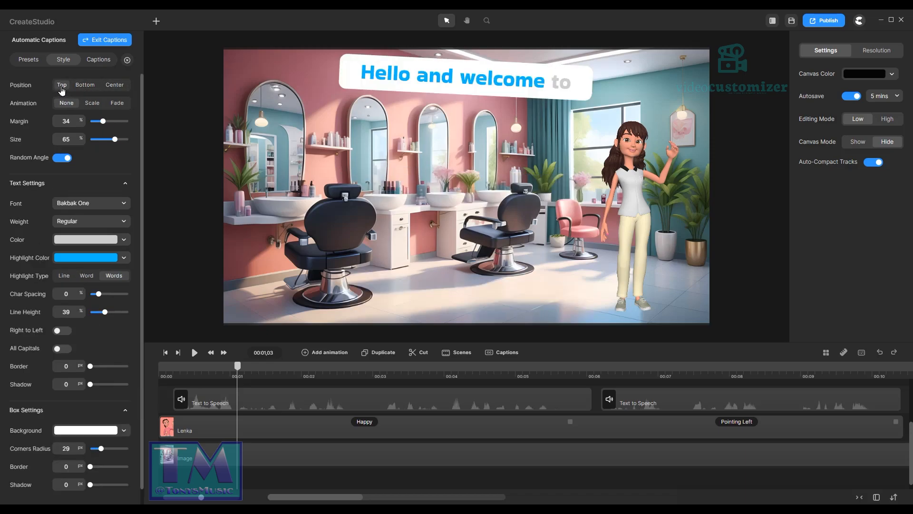
click(64, 158)
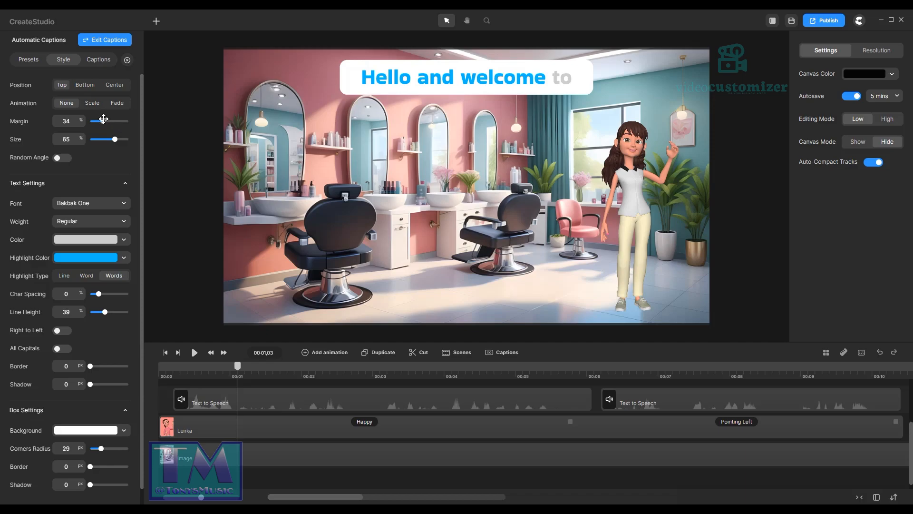
Step: Set the captions' margin to 38%, size to 45% and font to Alfa Slab One
mouse_move(104, 119)
mouse_down()
mouse_move(129, 129)
mouse_move(107, 128)
mouse_up()
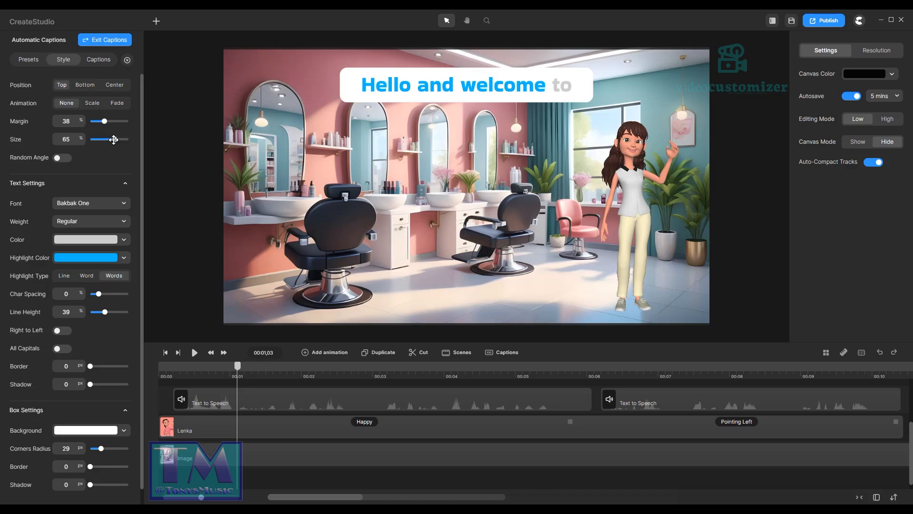
drag(115, 139, 107, 138)
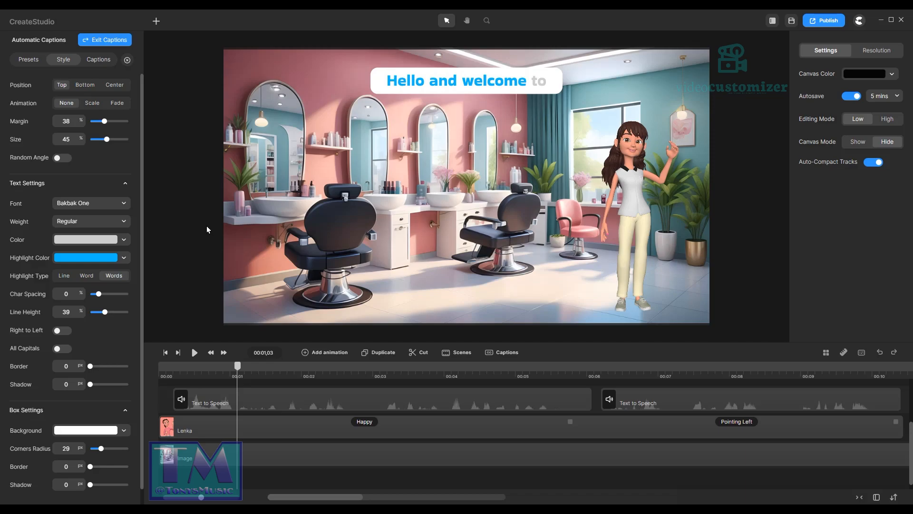
click(117, 203)
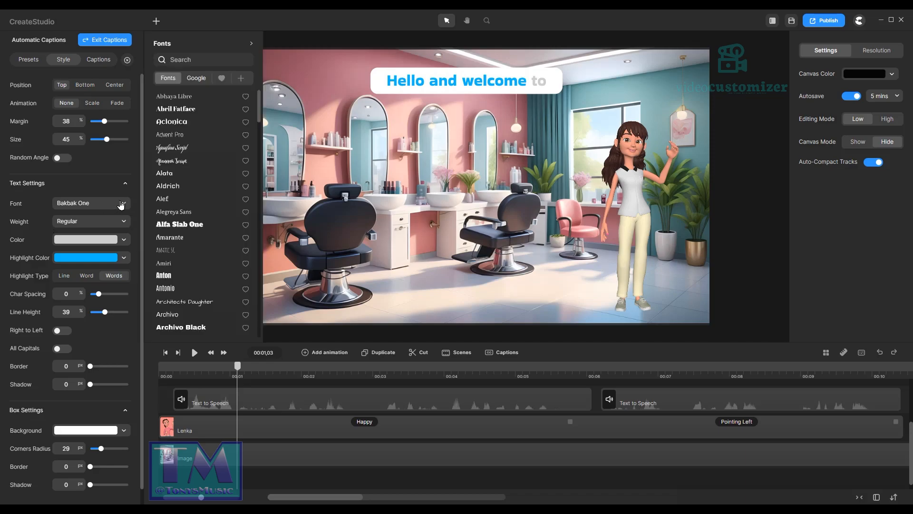
click(187, 229)
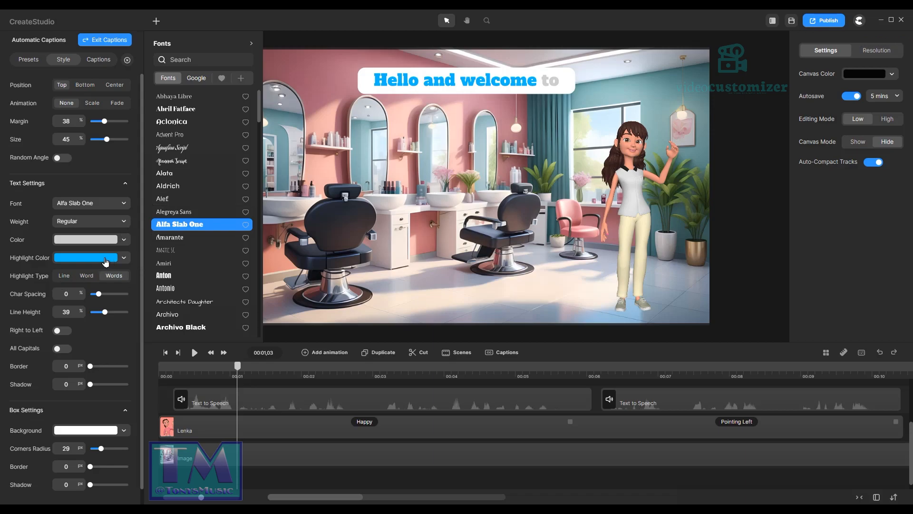
Step: Try a red caption text color (bf2020) with a more muted blue highlight color
click(115, 242)
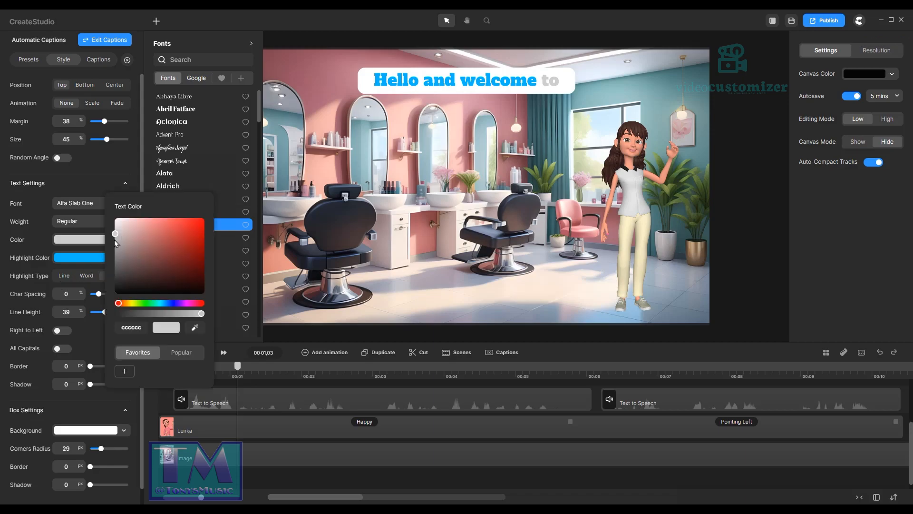
click(189, 237)
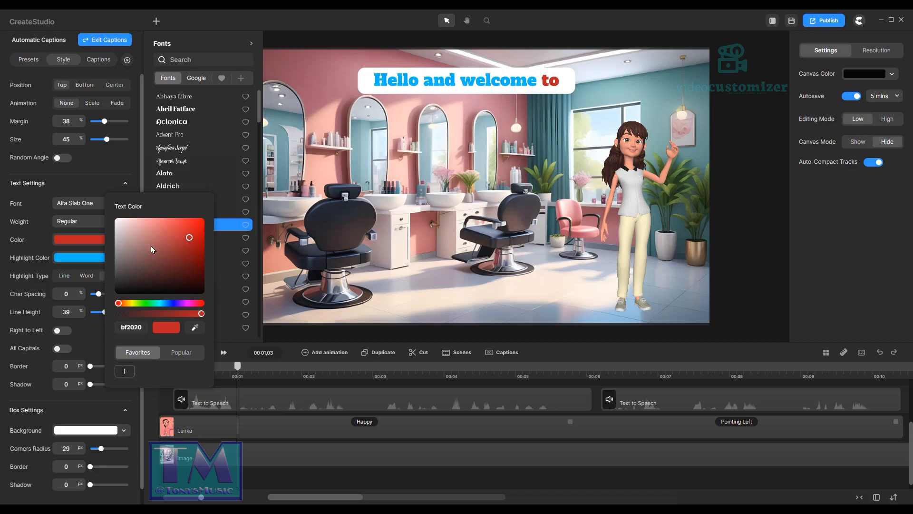
click(75, 258)
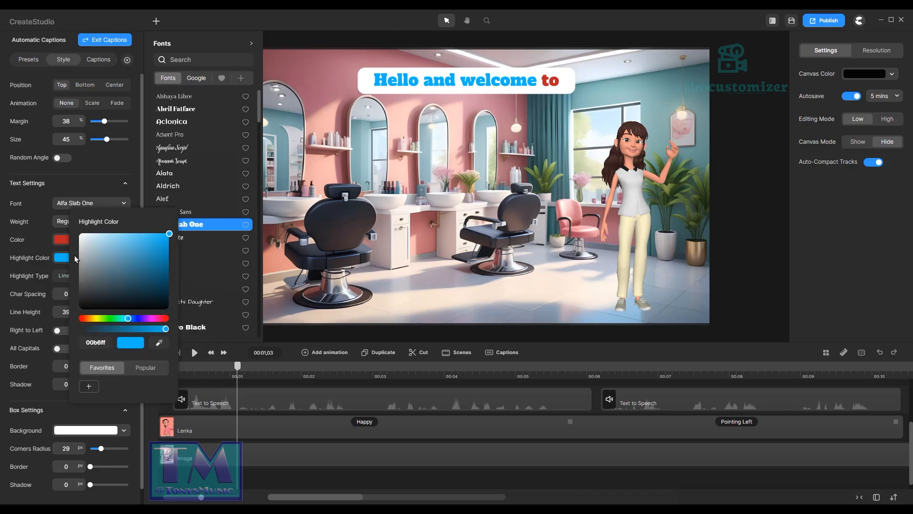
click(153, 254)
click(141, 247)
click(59, 247)
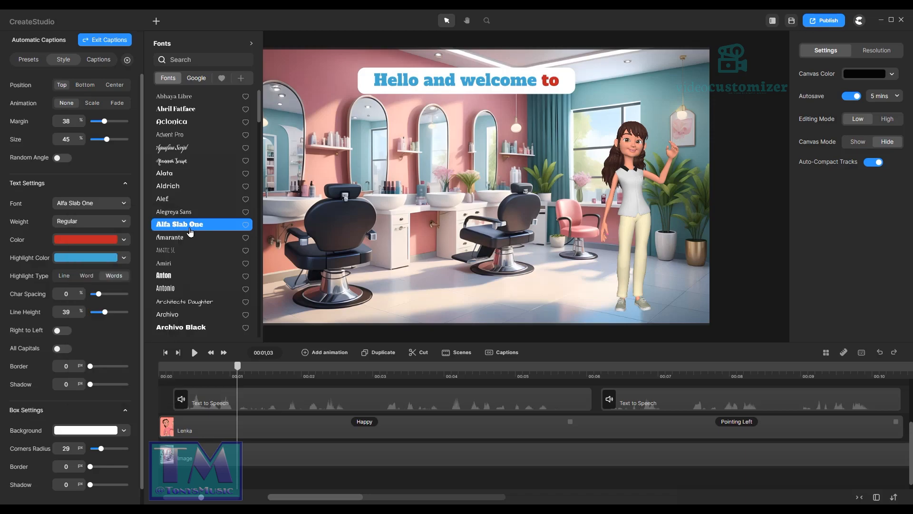
Step: Undo the accidental move of the salon background and the caption text and highlight color changes
click(545, 86)
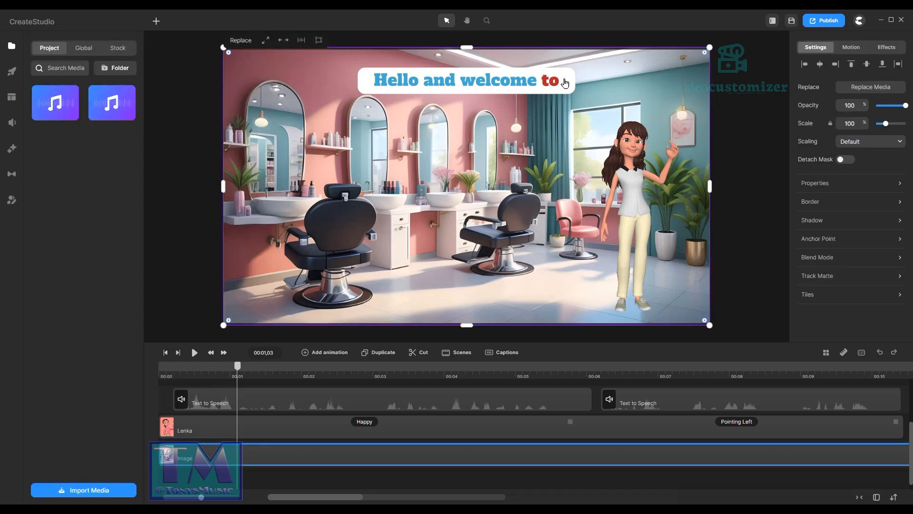
mouse_move(559, 83)
mouse_down()
mouse_move(536, 89)
mouse_move(558, 88)
mouse_up()
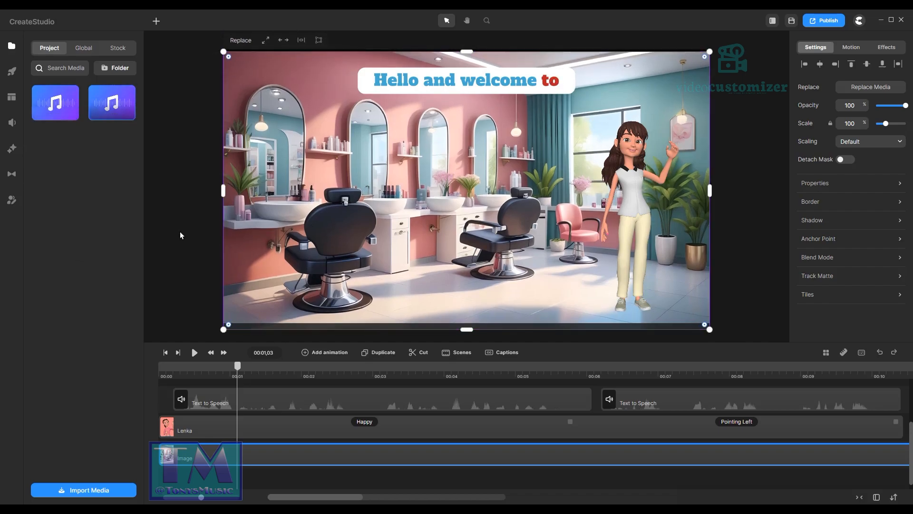
click(881, 354)
click(881, 354)
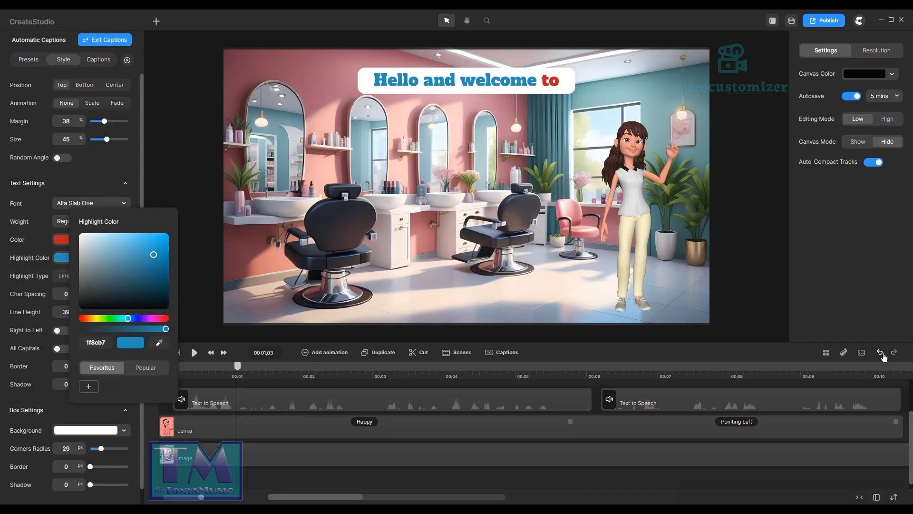
click(881, 354)
click(881, 354)
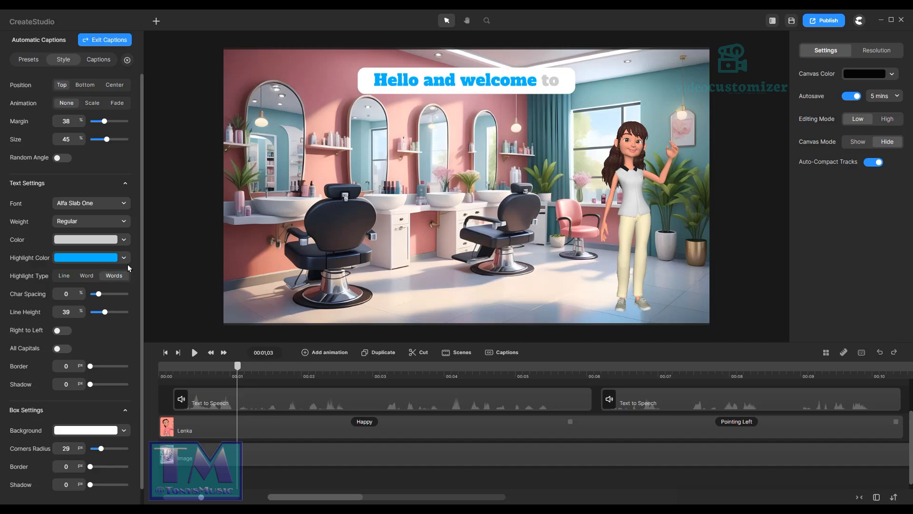
Step: Set the caption text color to yellow (e8d335) and the highlight color to blue (209bcc)
click(86, 240)
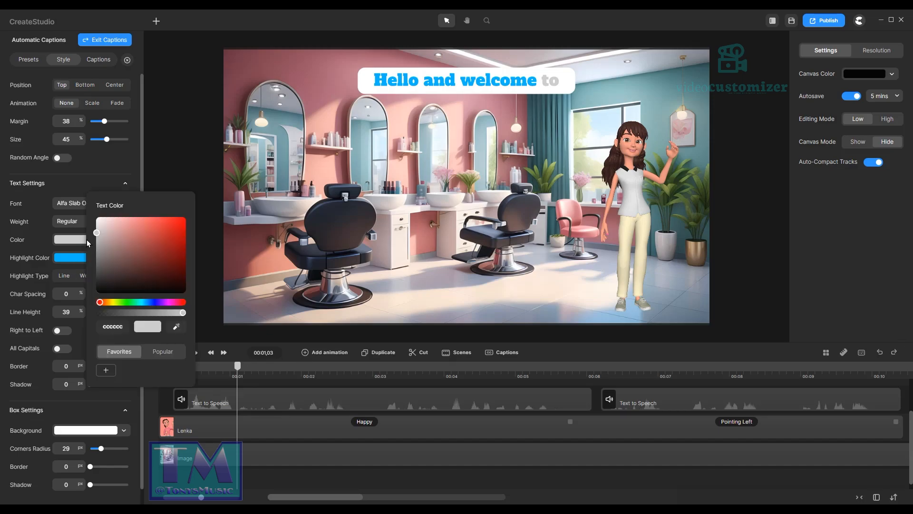
click(113, 302)
click(165, 224)
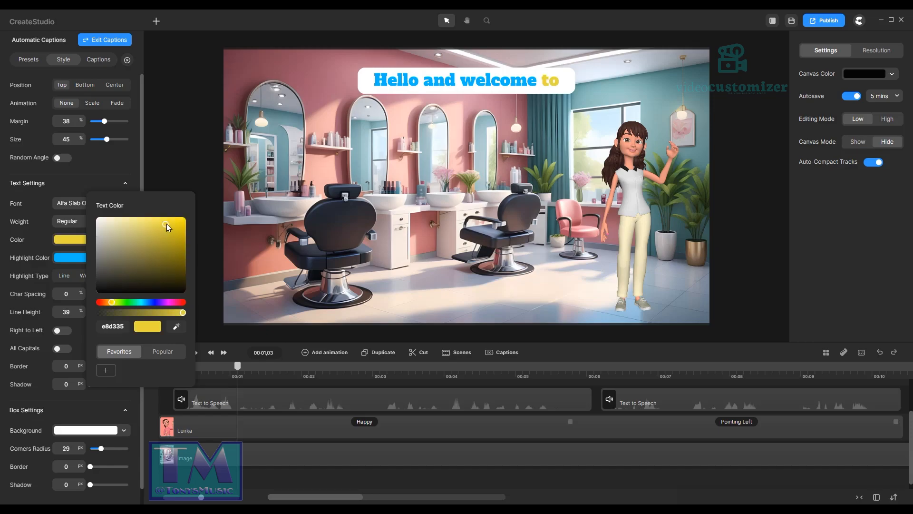
click(65, 258)
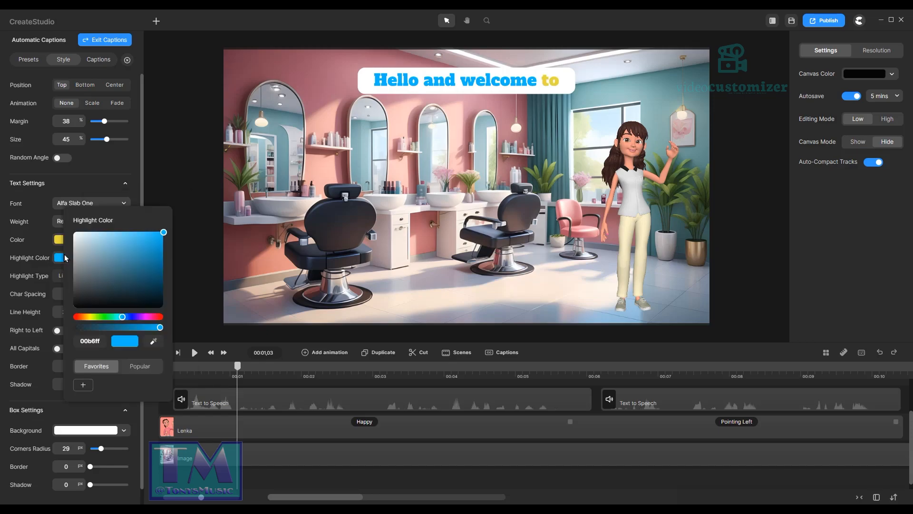
click(148, 246)
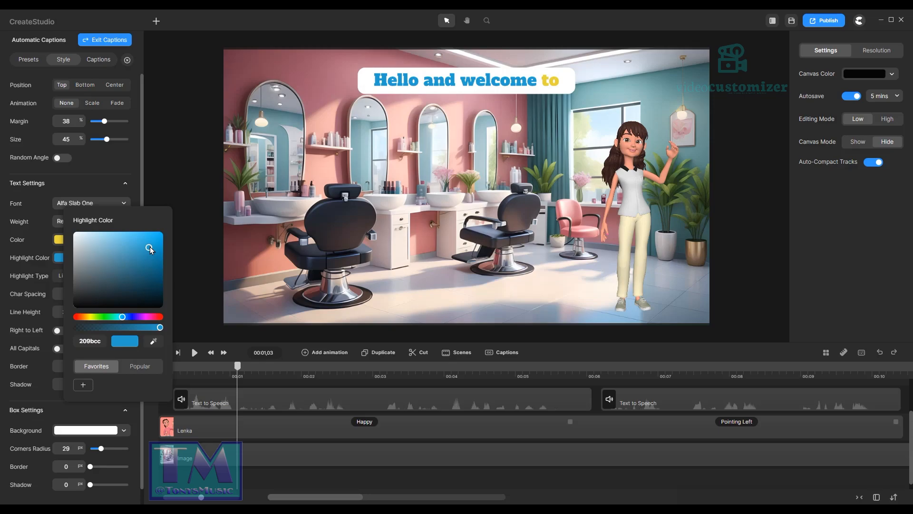
Step: Try different hues for the caption text color and settle on turquoise (35e8ca)
click(60, 242)
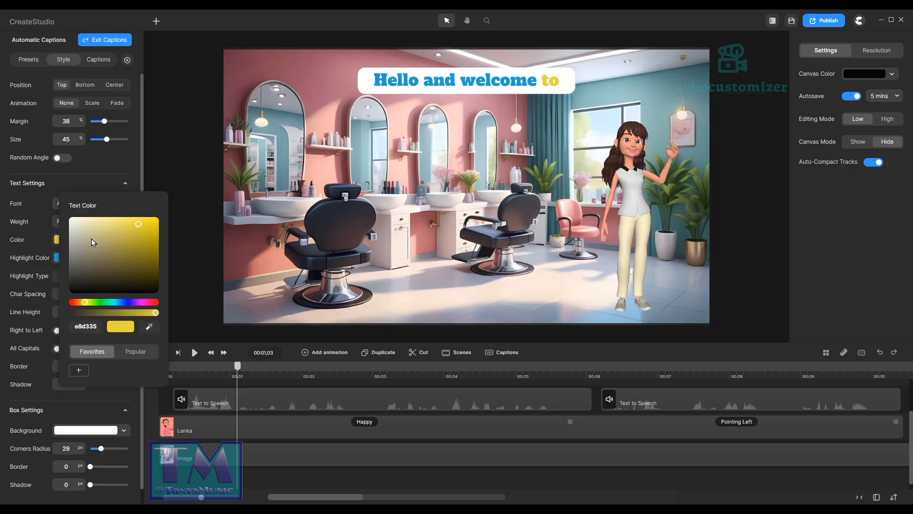
click(114, 302)
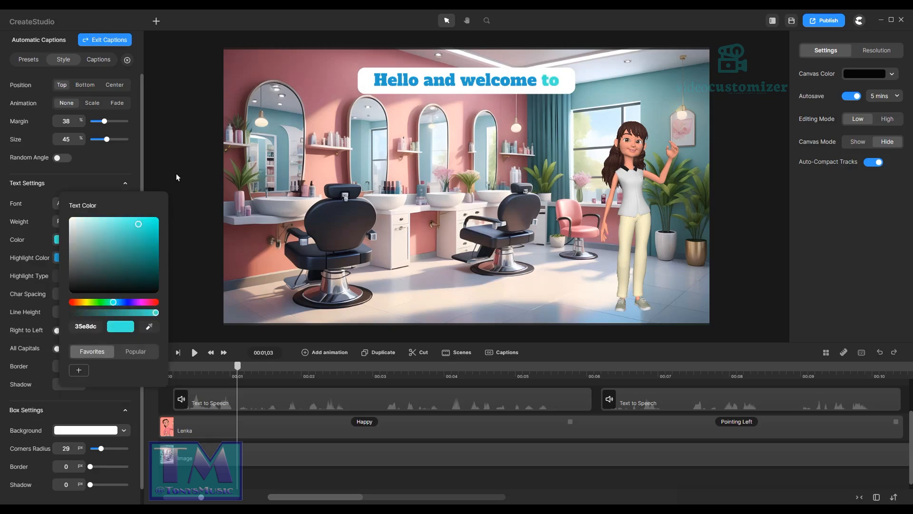
click(75, 303)
click(128, 303)
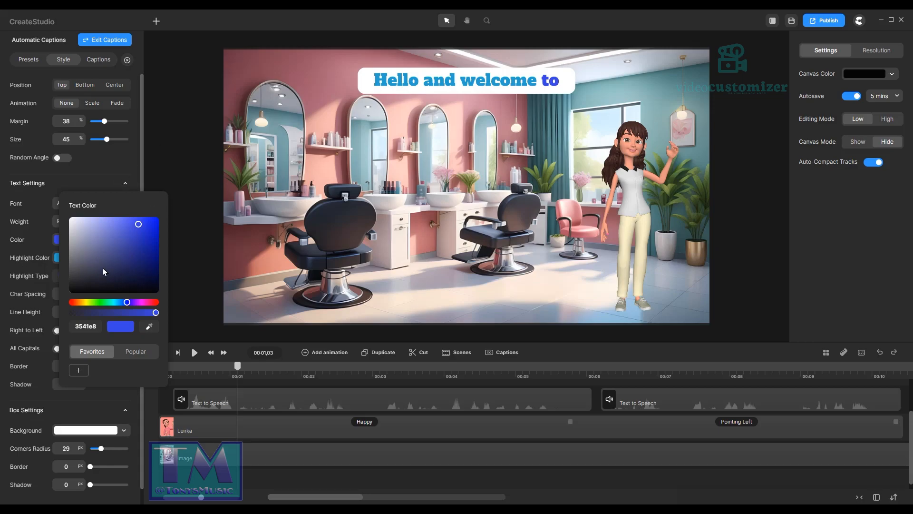
click(112, 303)
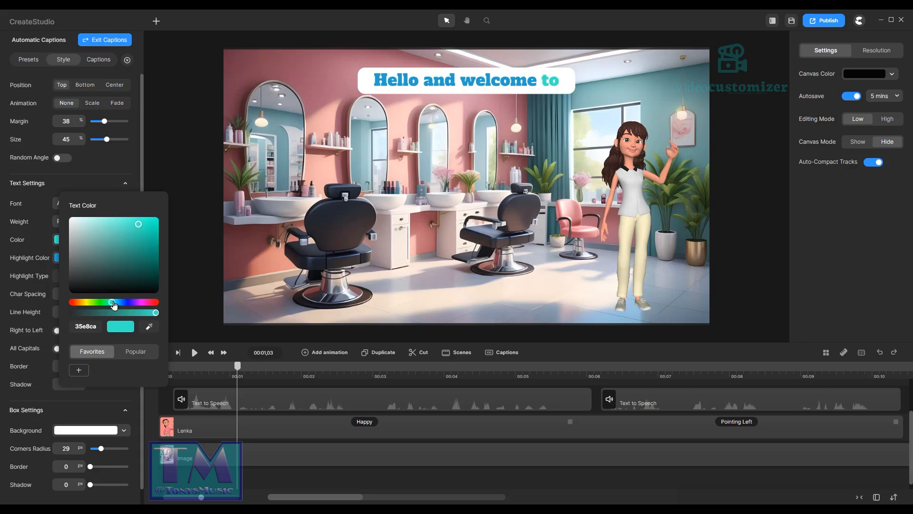
Step: Set the caption highlight color to dark blue (0d0996)
click(64, 256)
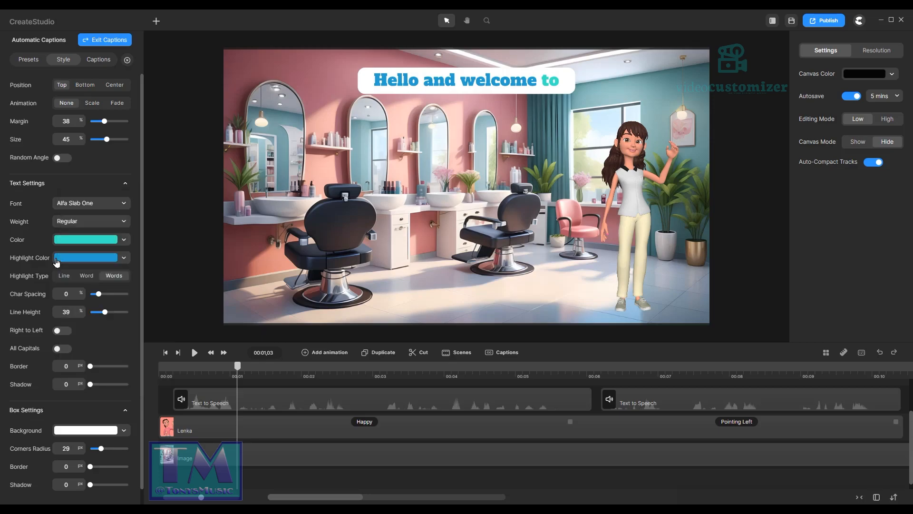
click(125, 321)
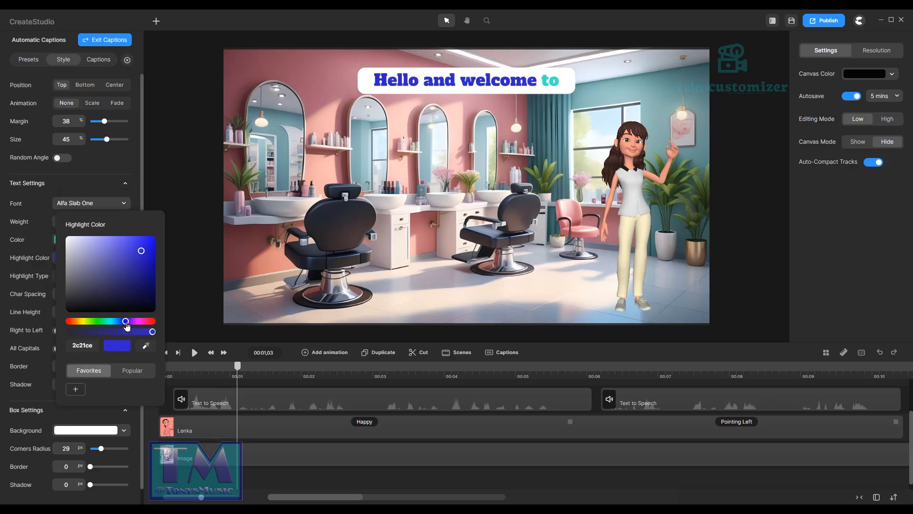
click(151, 268)
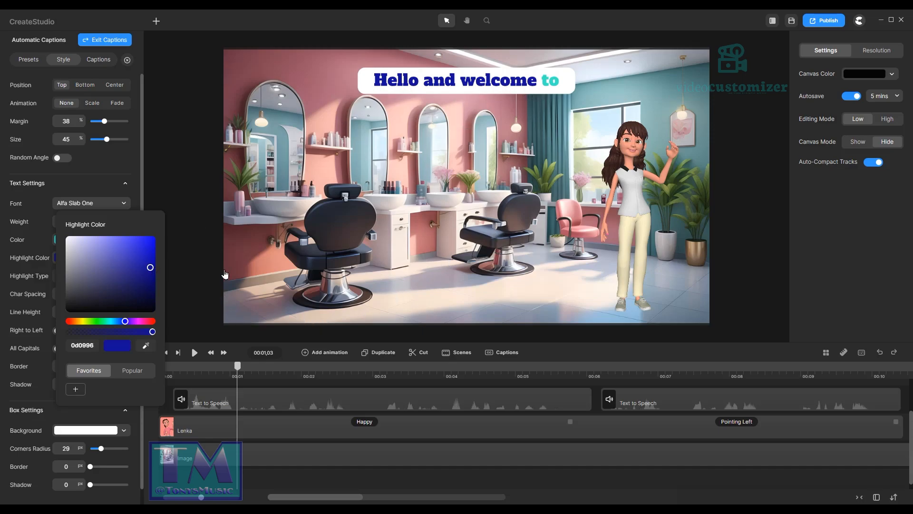
click(135, 167)
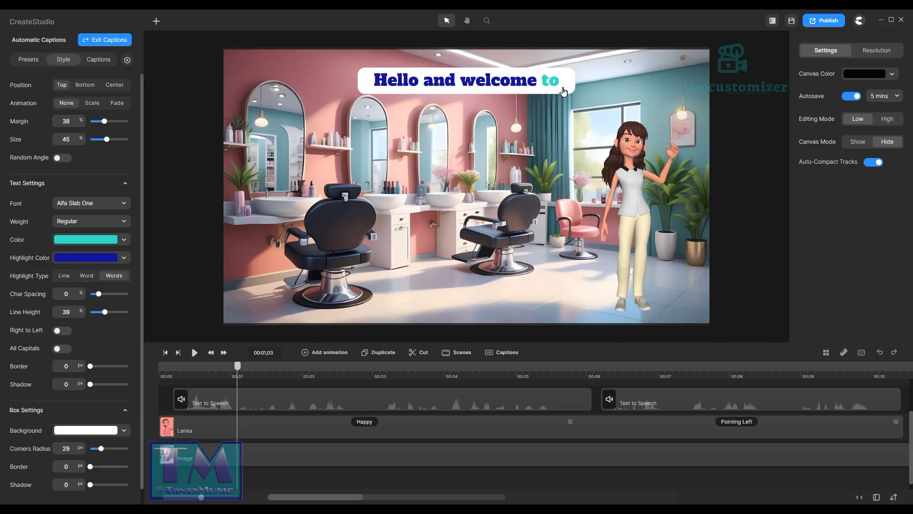
Step: Try the highlight types and settle on Line, with 12% character spacing and 28% line height for the caption text
click(64, 276)
click(87, 279)
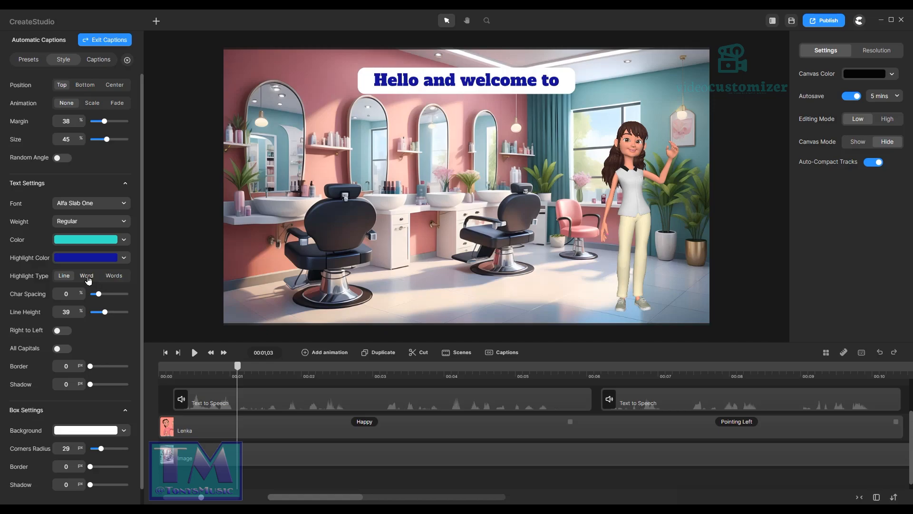
click(114, 278)
click(65, 278)
drag(100, 293, 100, 312)
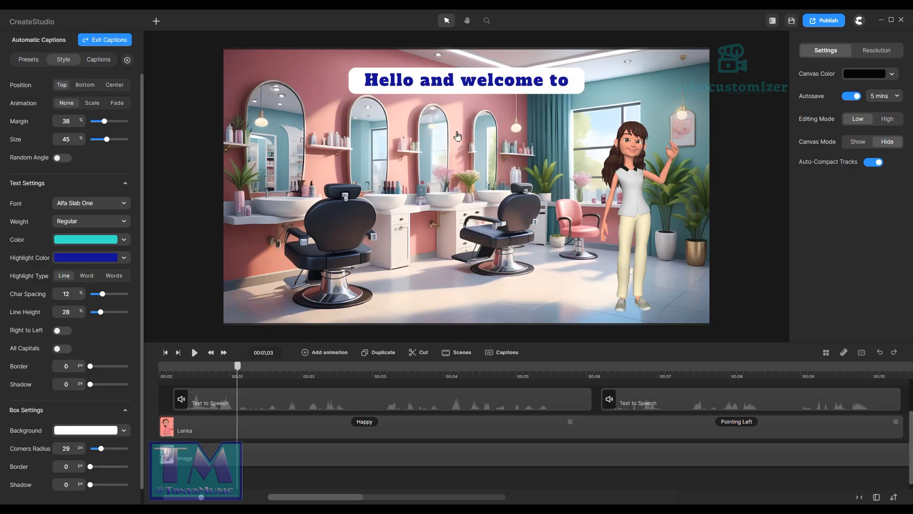
Step: Try the Right to Left and All Capitals options on the caption text and turn both off again
click(59, 333)
click(59, 333)
click(60, 349)
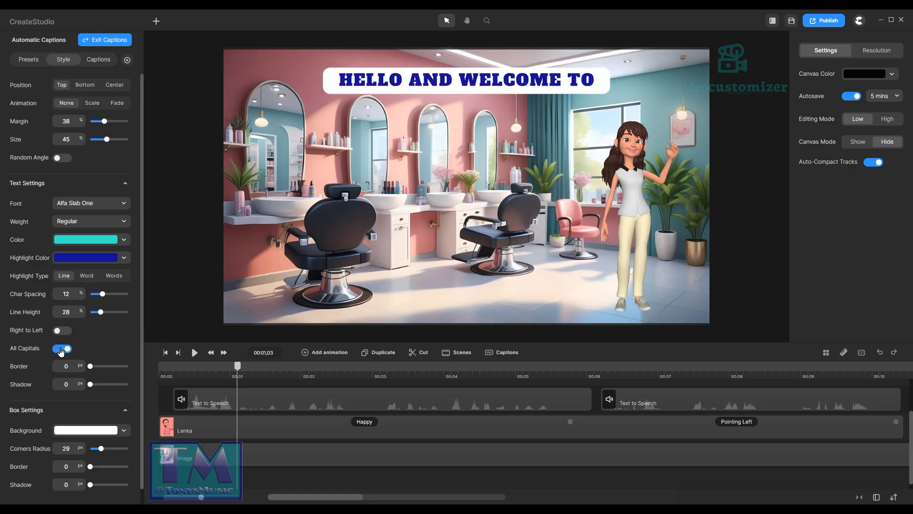
click(61, 350)
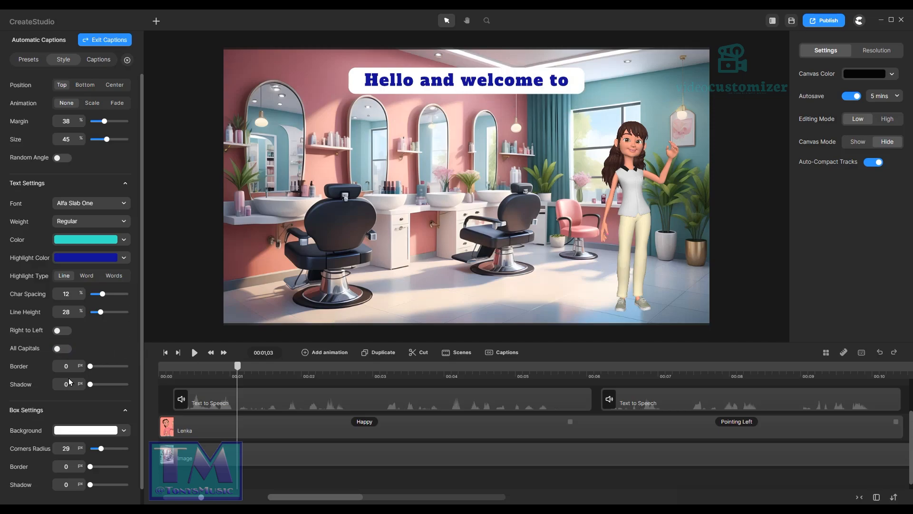
Step: Give the caption text a 1.2 px border in dark gold (998427)
mouse_move(88, 366)
mouse_down()
mouse_move(119, 371)
mouse_move(90, 367)
mouse_move(98, 366)
mouse_up()
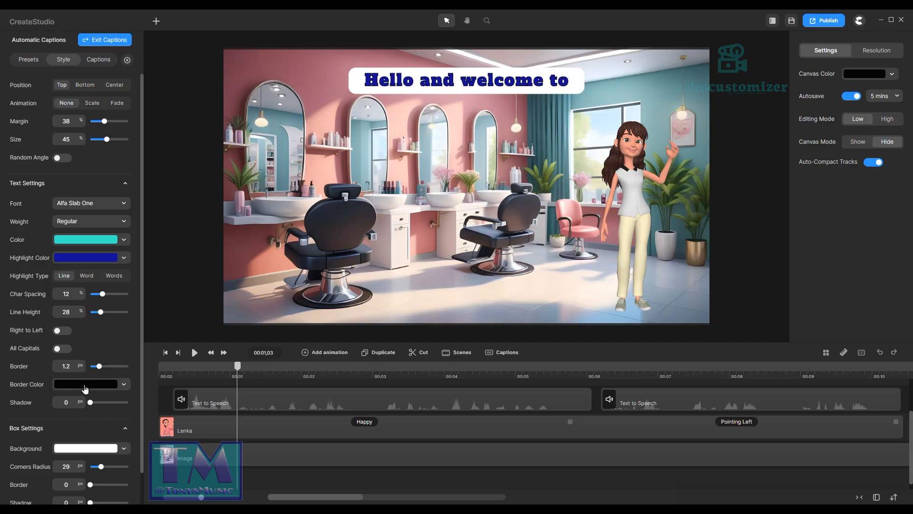
click(87, 383)
click(110, 412)
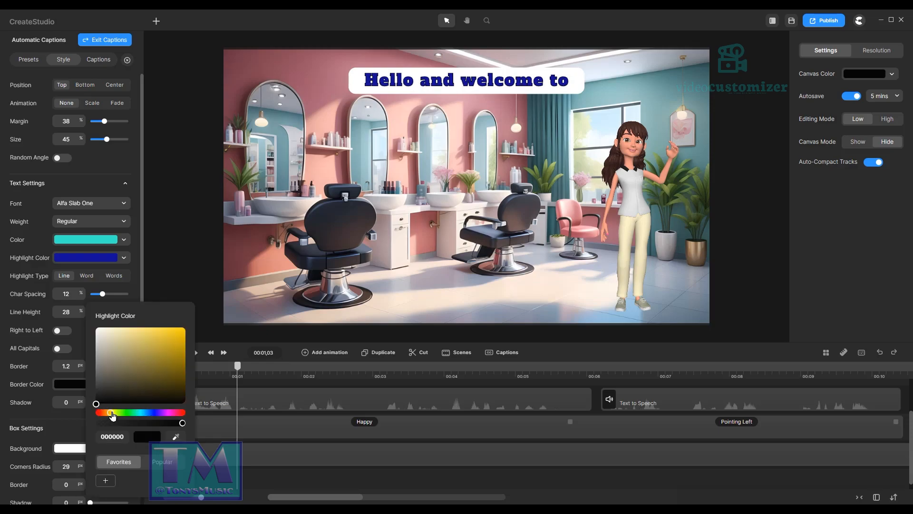
click(173, 347)
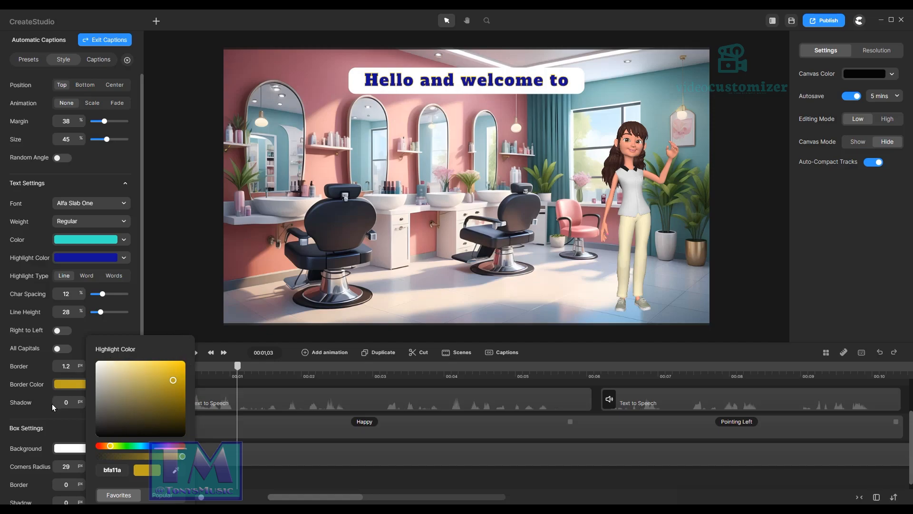
click(162, 392)
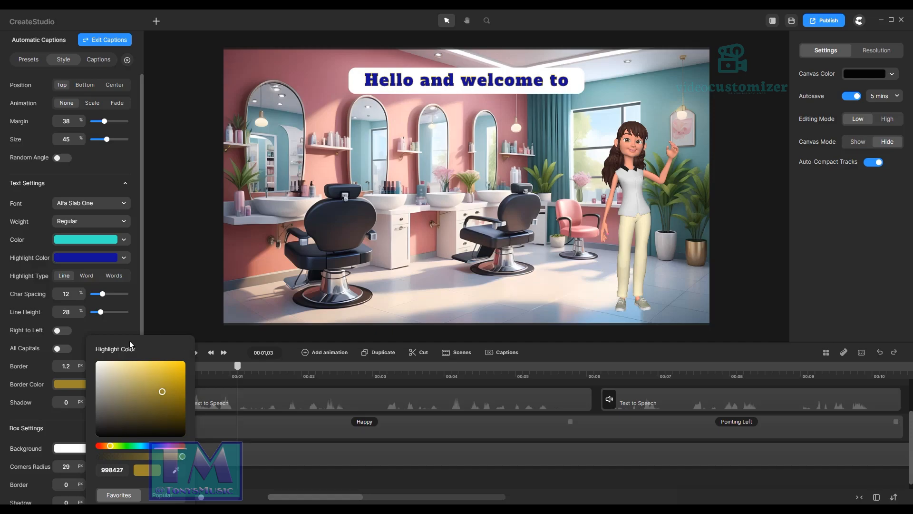
click(59, 405)
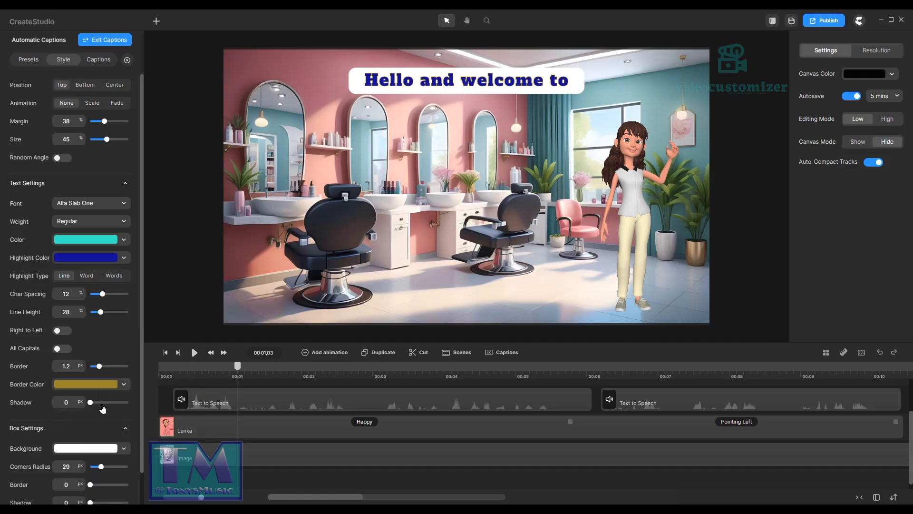
Step: Add a 6 px shadow to the caption text at a 61° angle with 0 px blur
mouse_move(90, 402)
mouse_down()
mouse_move(112, 401)
mouse_move(93, 401)
mouse_up()
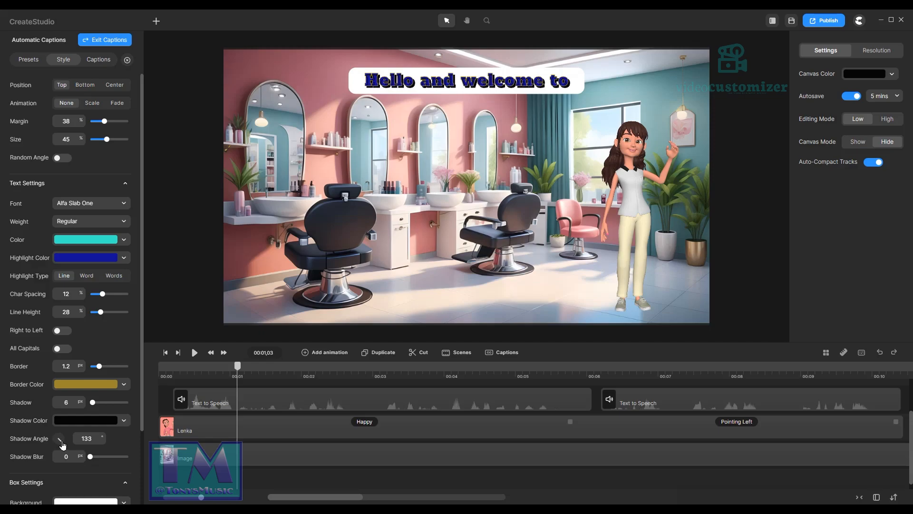
mouse_move(58, 443)
mouse_down()
mouse_move(65, 437)
mouse_move(51, 430)
mouse_move(68, 436)
mouse_up()
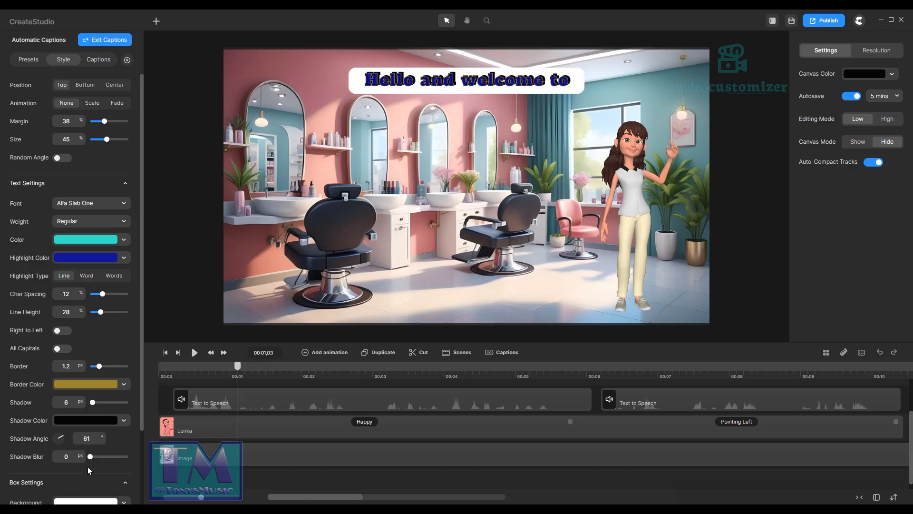
mouse_move(91, 457)
mouse_down()
mouse_move(117, 456)
mouse_move(76, 455)
mouse_up()
Step: Give the caption box a 5 px border and try a red border color (ad3a3a)
scroll(138, 442, down, 3)
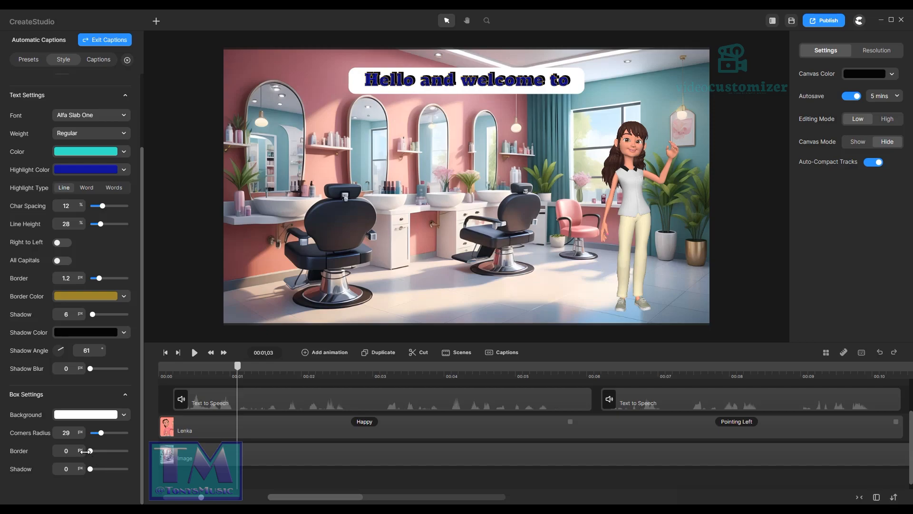
drag(90, 450, 119, 456)
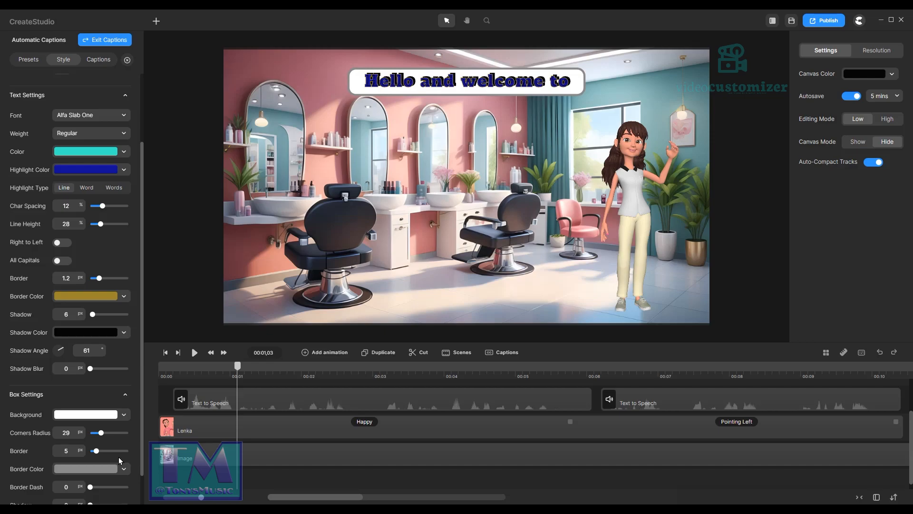
click(88, 472)
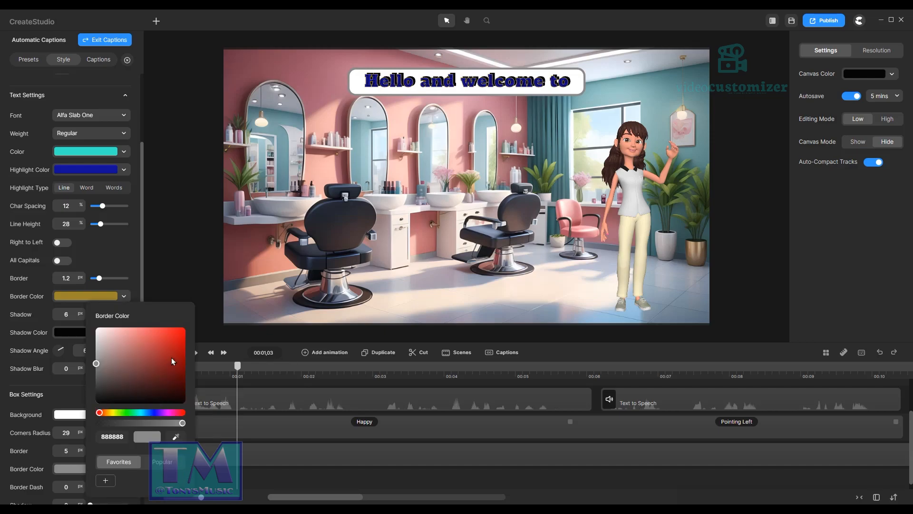
click(129, 480)
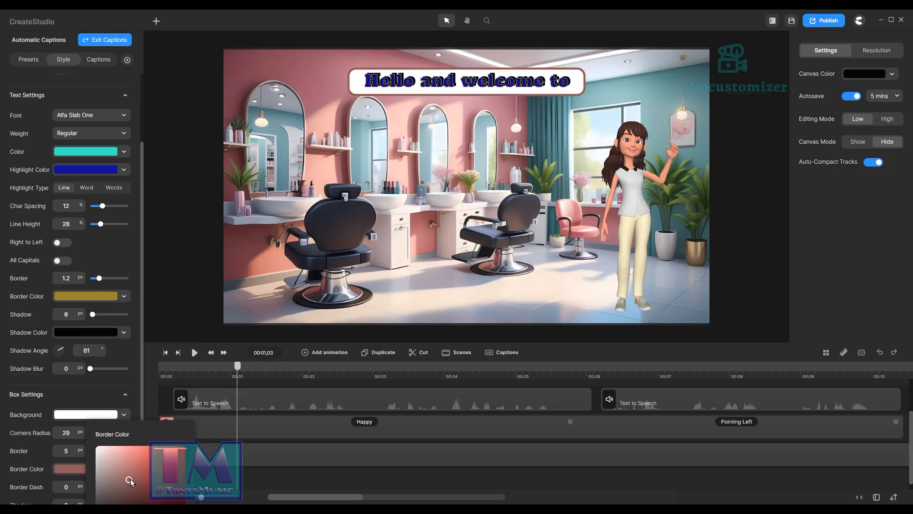
click(155, 470)
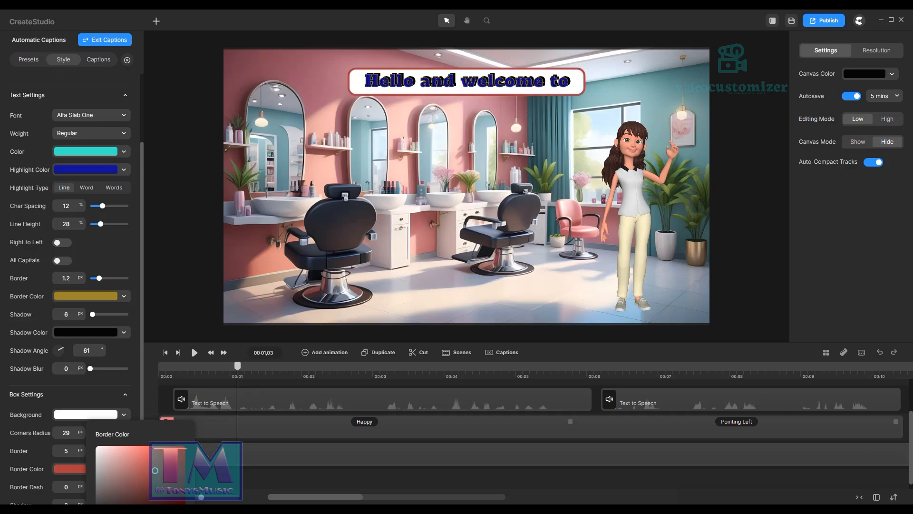
Step: Try a yellow border color on the caption box and settle on a medium green
drag(141, 403, 140, 431)
click(122, 433)
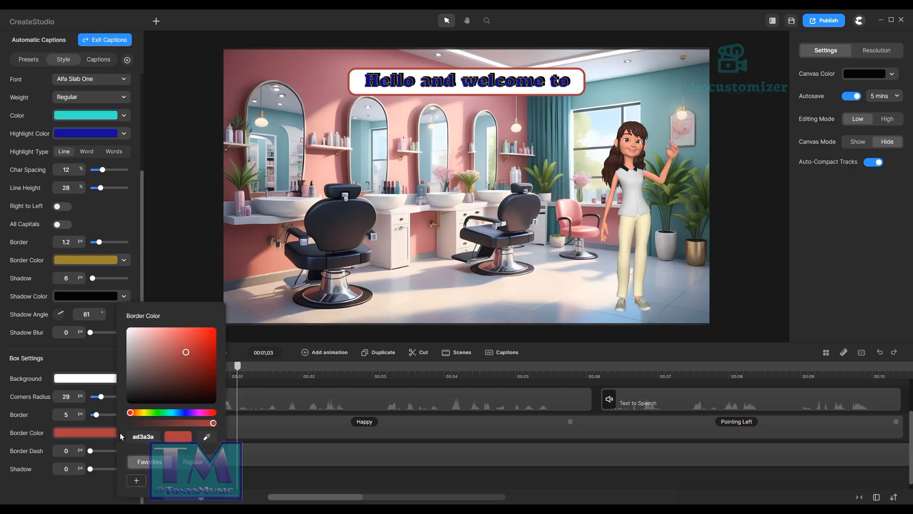
click(146, 413)
mouse_move(160, 425)
mouse_down()
mouse_move(213, 420)
mouse_move(190, 421)
mouse_up()
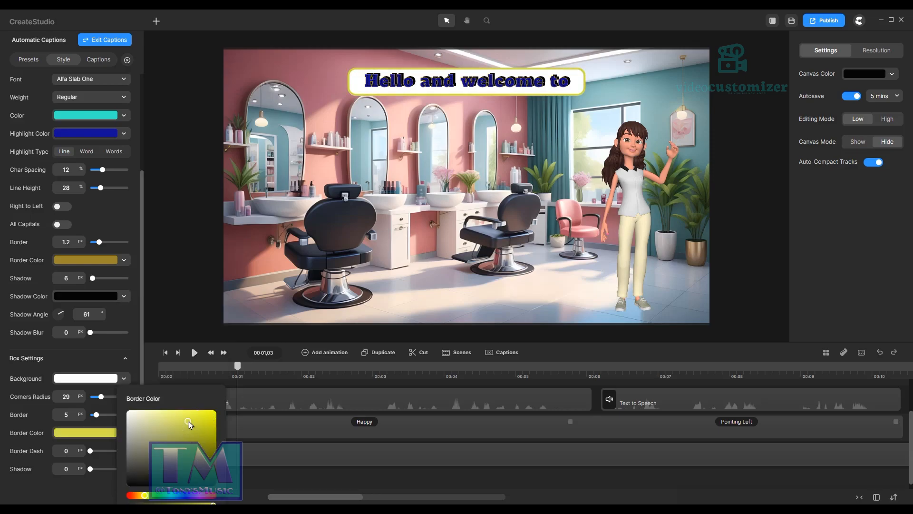
click(154, 495)
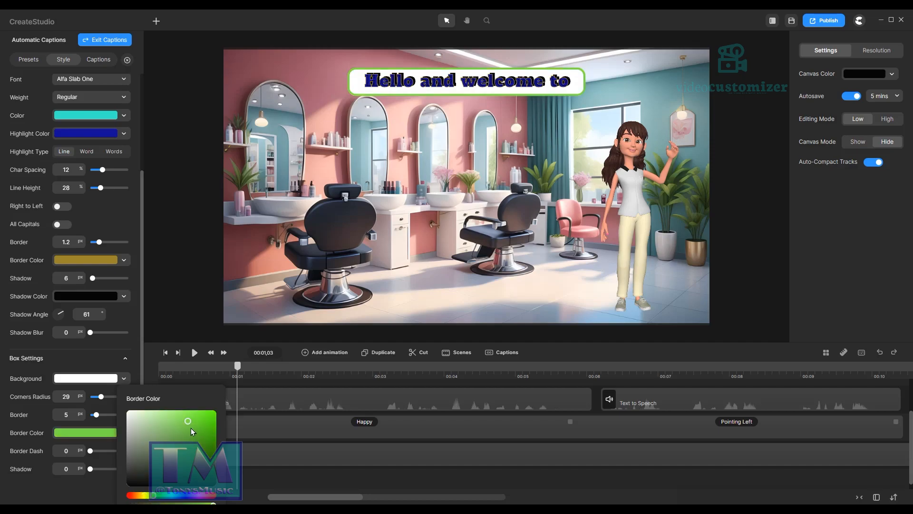
drag(190, 422, 199, 425)
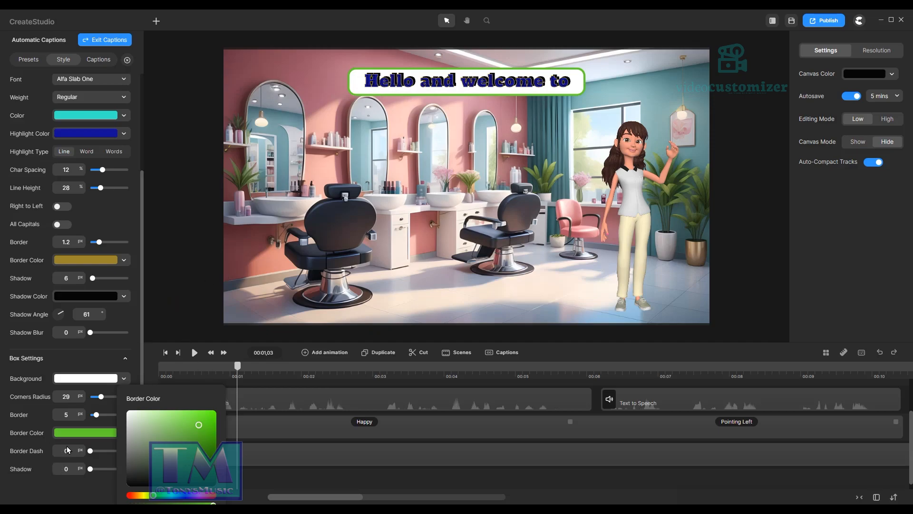
click(143, 379)
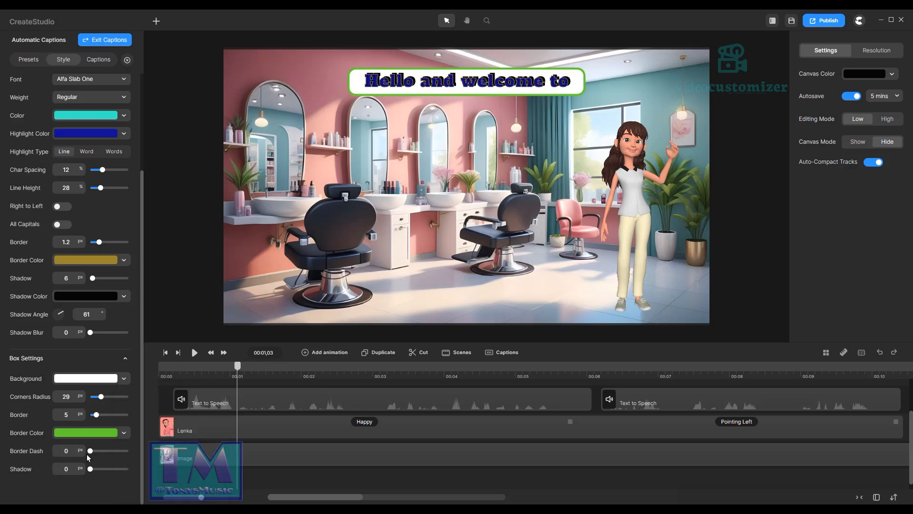
Step: Set the caption box's border dash to 3.9 px and add an 11 px shadow at a 48° angle with 4.3 px blur
drag(89, 453, 97, 458)
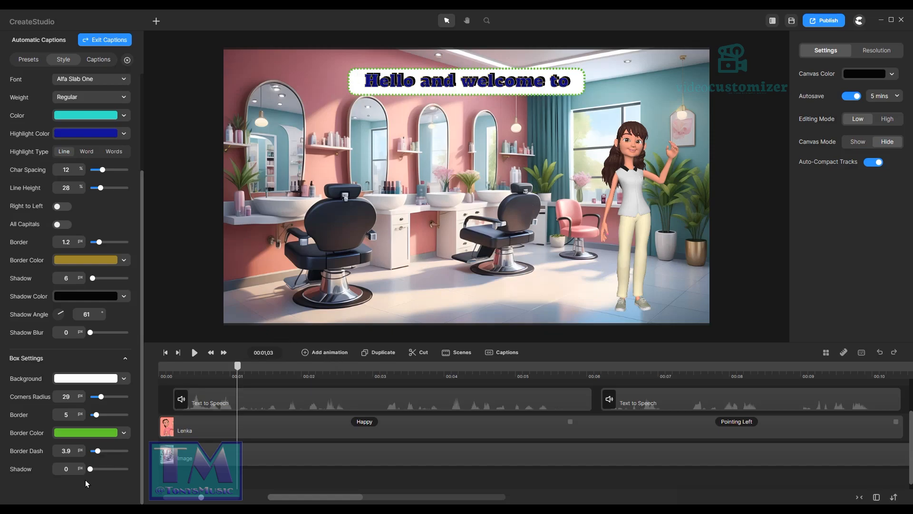
drag(88, 466, 92, 469)
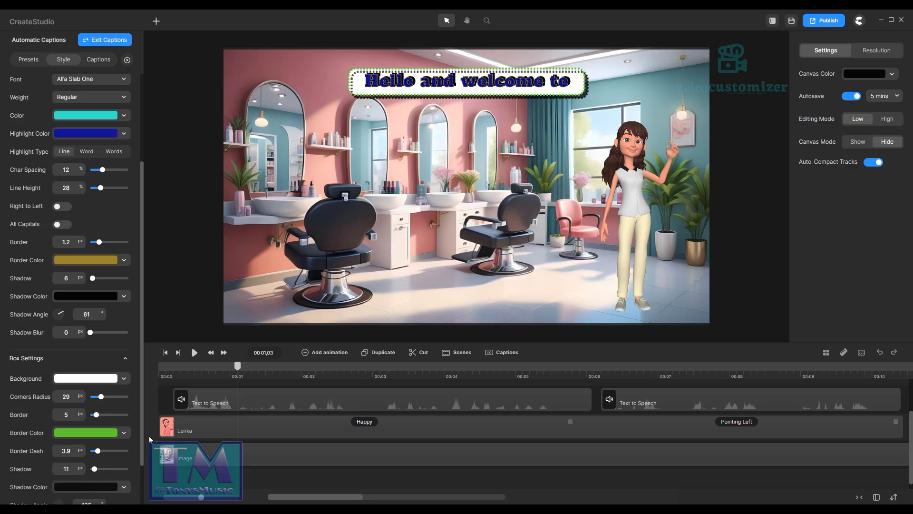
drag(141, 454, 139, 496)
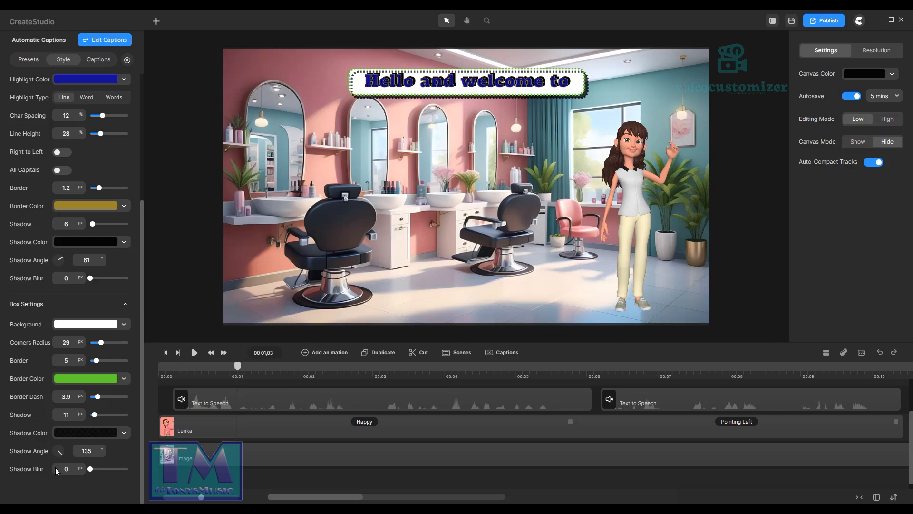
drag(60, 455, 107, 469)
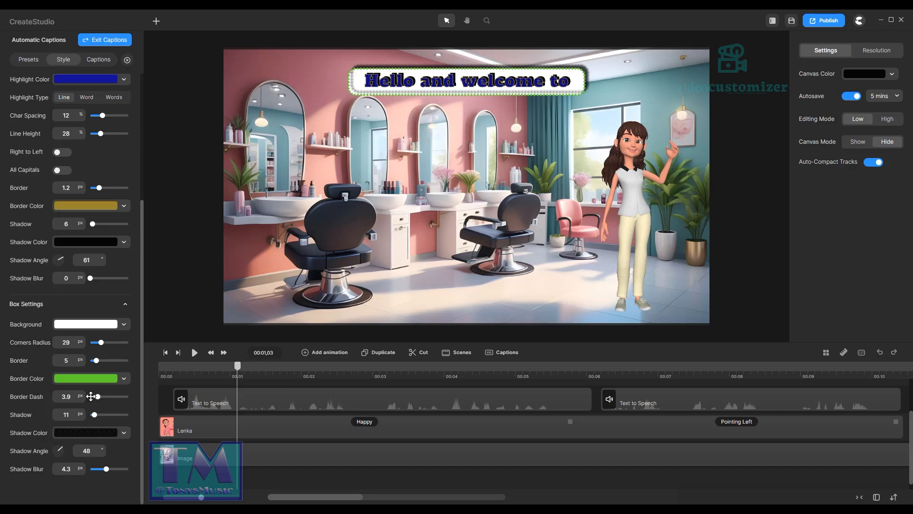
Step: Make the caption box's border solid by setting its border dash to 0 px
drag(99, 397, 89, 396)
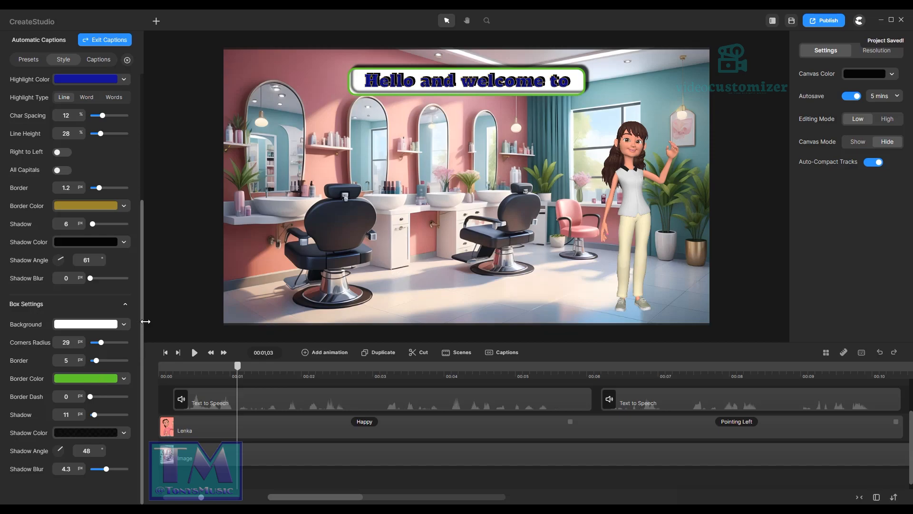
drag(143, 246, 161, 173)
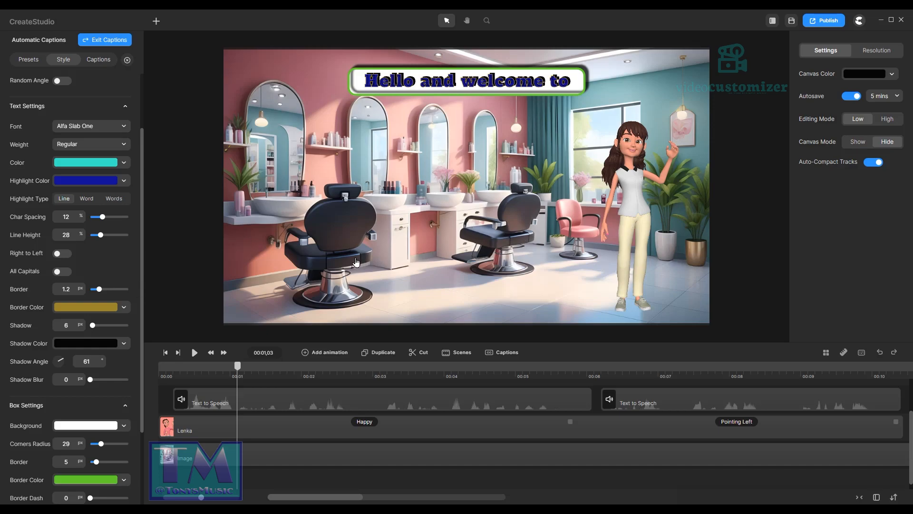
Step: Generate automatic captions in English for the second Text to Speech clip on the timeline
click(686, 405)
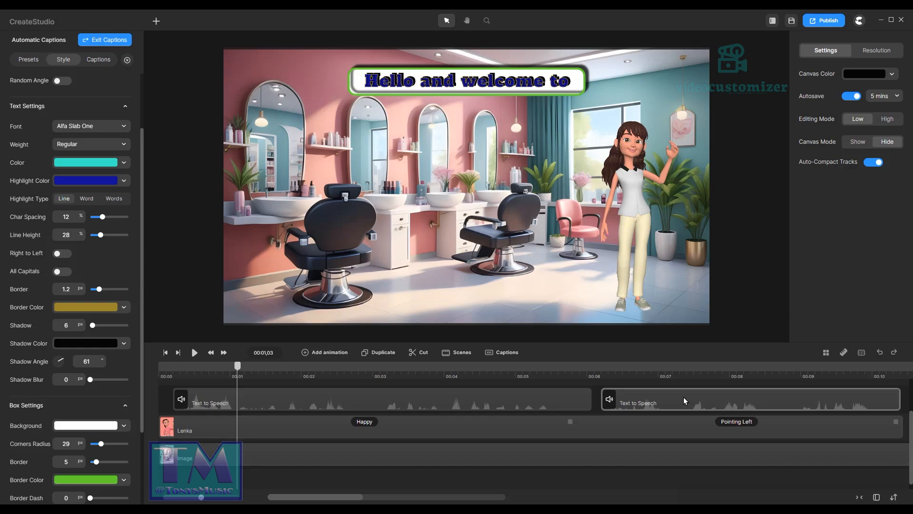
click(680, 401)
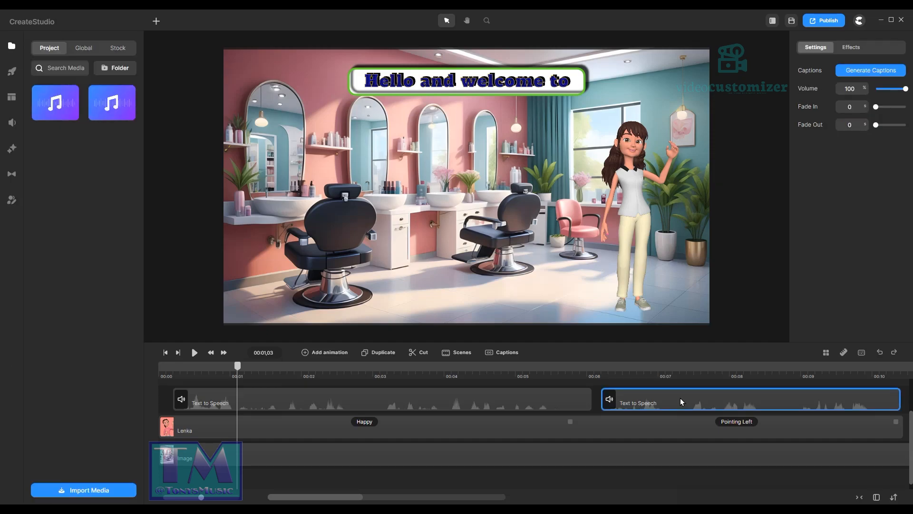
click(864, 74)
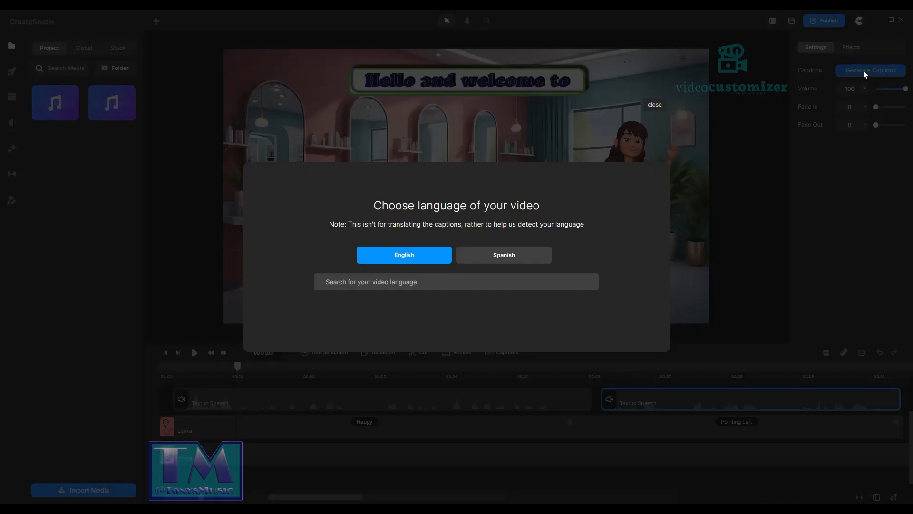
click(424, 258)
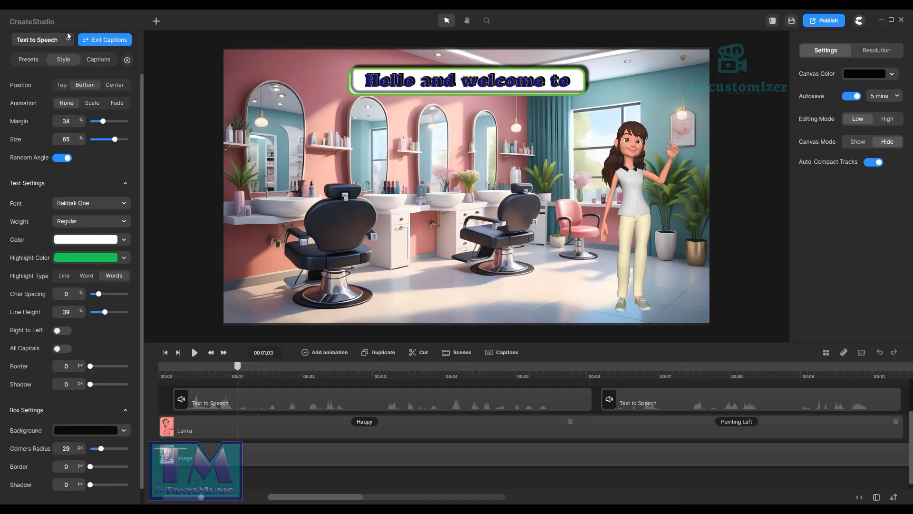
Step: Apply the Handwritten Style caption preset to the second Text to Speech clip and compare both clips' captions along the timeline
click(24, 63)
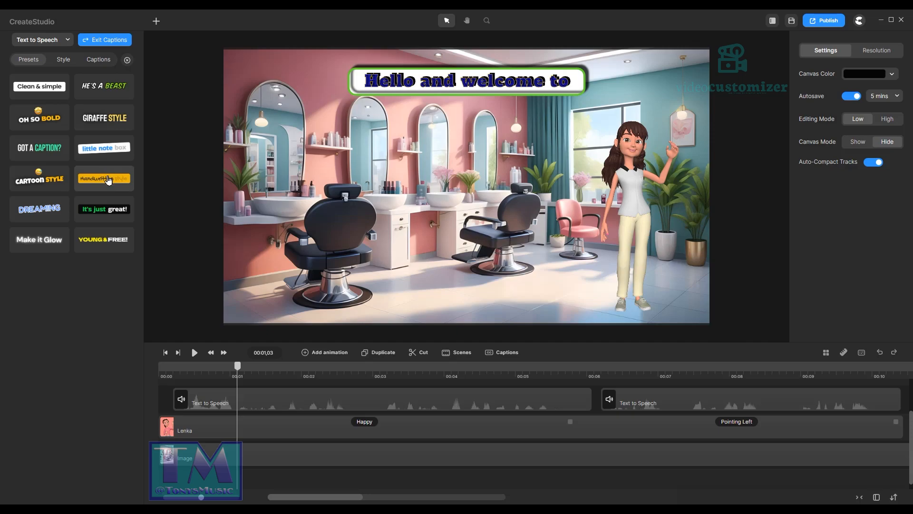
click(749, 377)
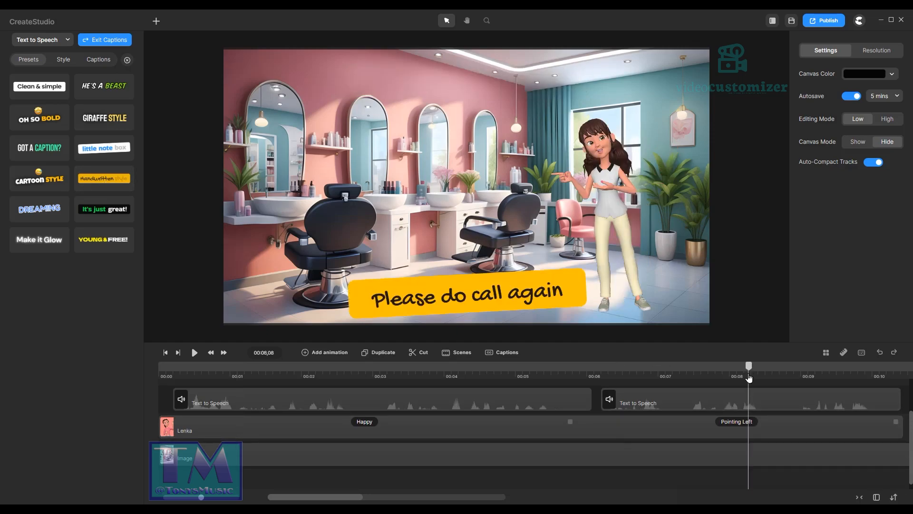
click(478, 376)
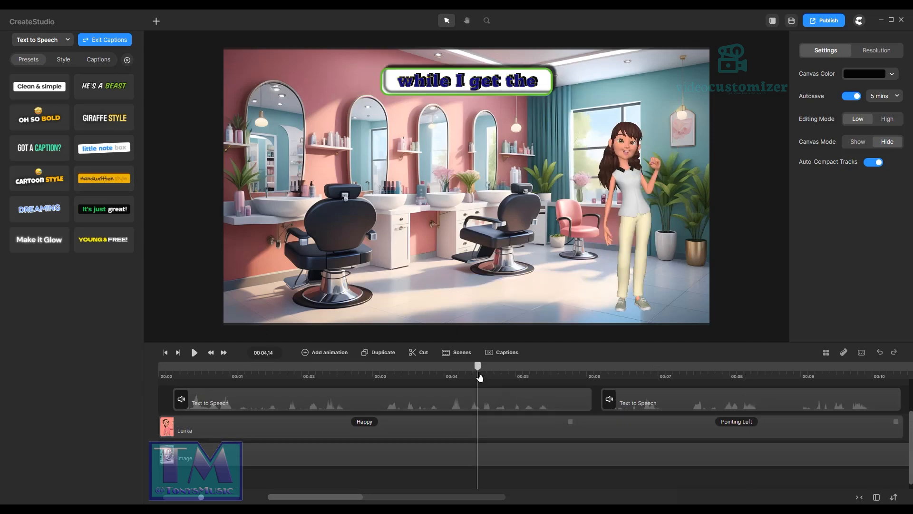
drag(479, 375, 827, 377)
mouse_move(363, 499)
mouse_down()
mouse_move(348, 499)
mouse_move(391, 500)
mouse_move(352, 503)
mouse_up()
Step: Turn on Random Angle in the caption style of the first Text to Speech clip
drag(672, 368, 427, 390)
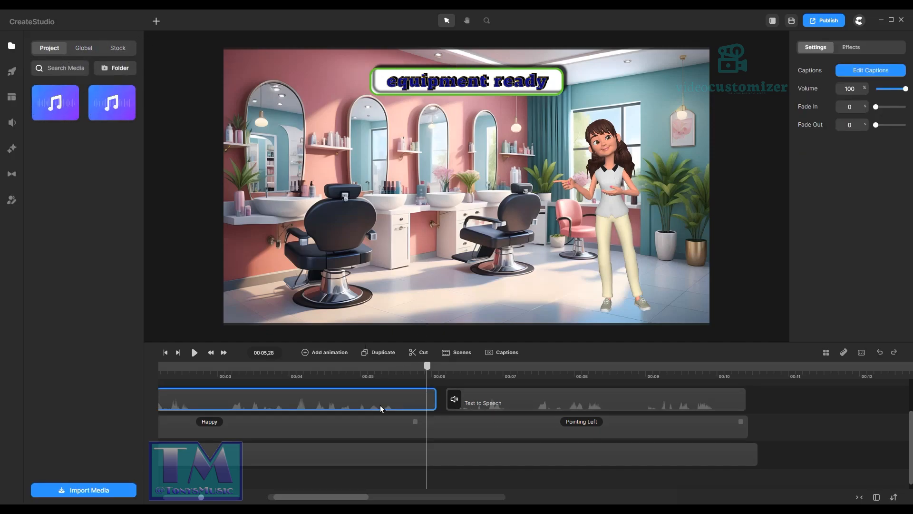
click(879, 73)
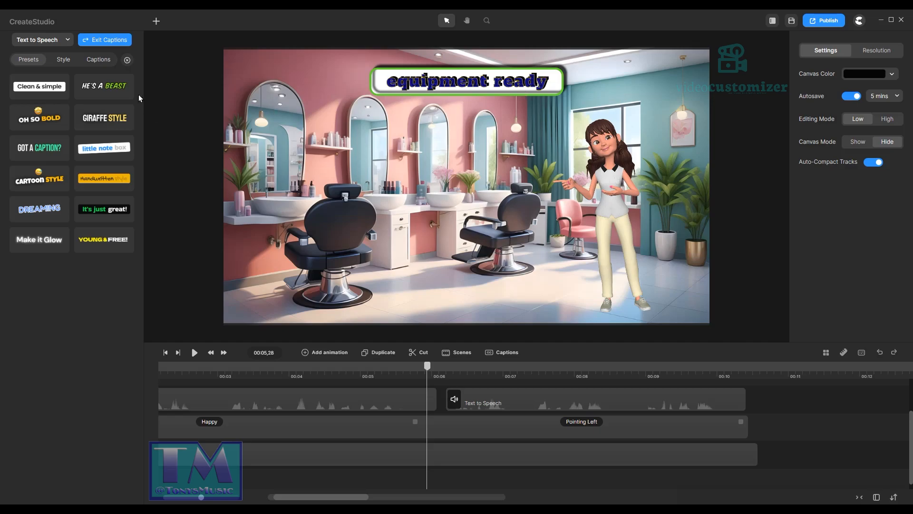
click(63, 60)
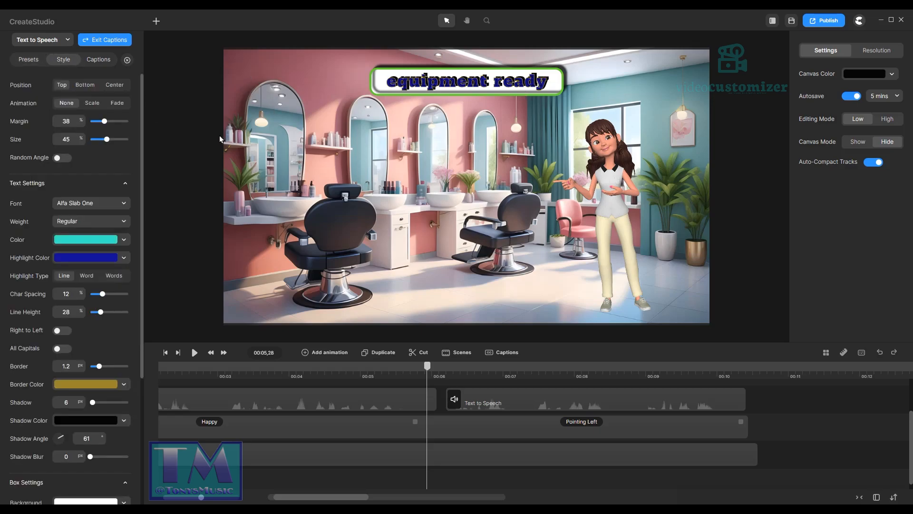
click(58, 160)
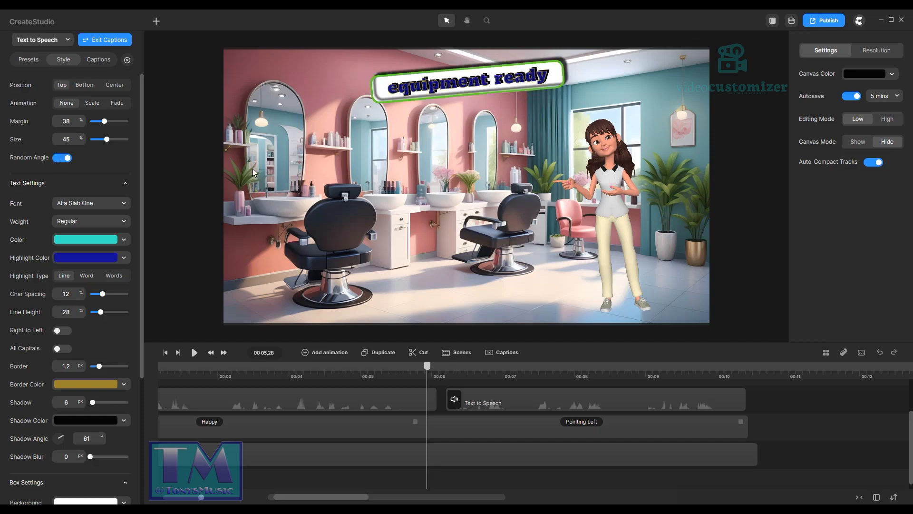
Step: Turn off Random Angle for the second Text to Speech clip's captions and check the captions along the timeline
drag(424, 366, 587, 387)
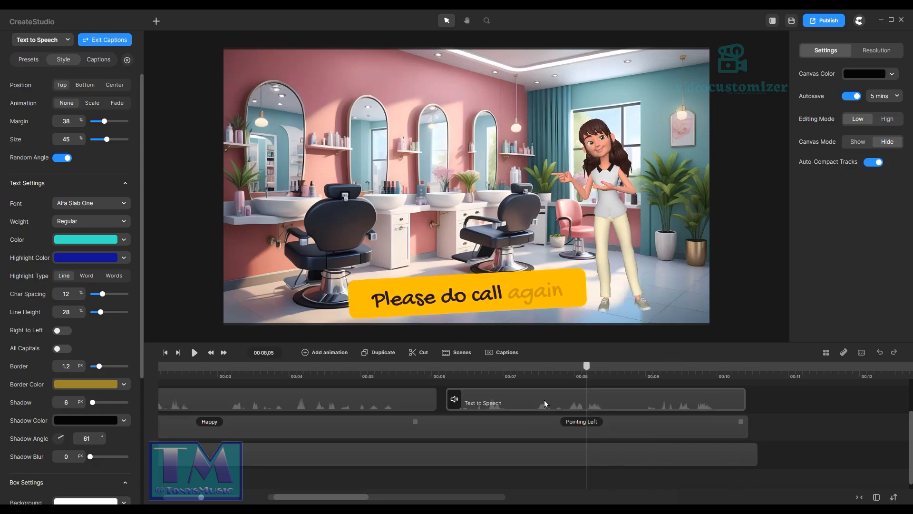
click(544, 398)
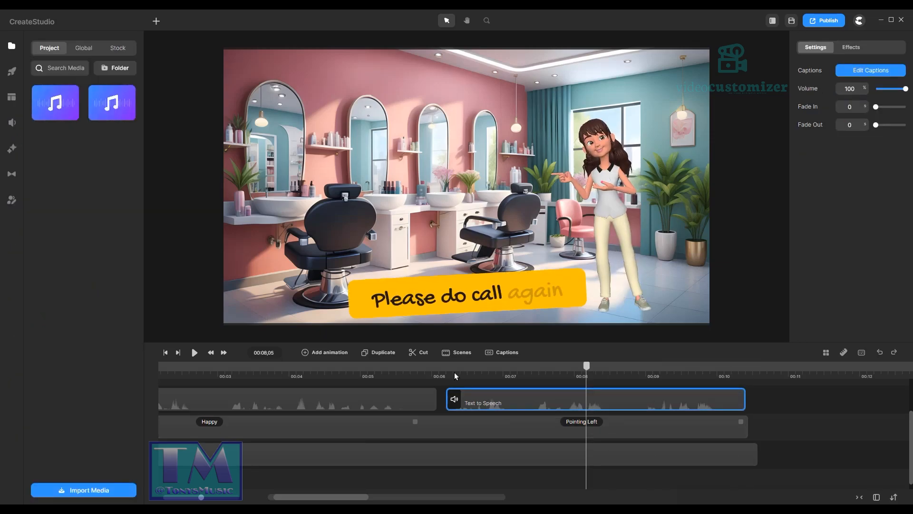
click(868, 71)
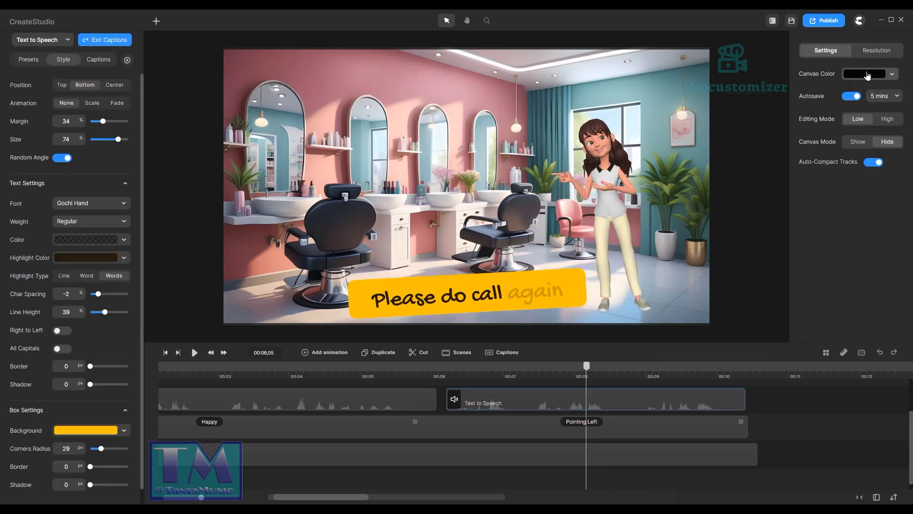
click(62, 157)
click(304, 366)
drag(326, 368, 607, 390)
click(607, 390)
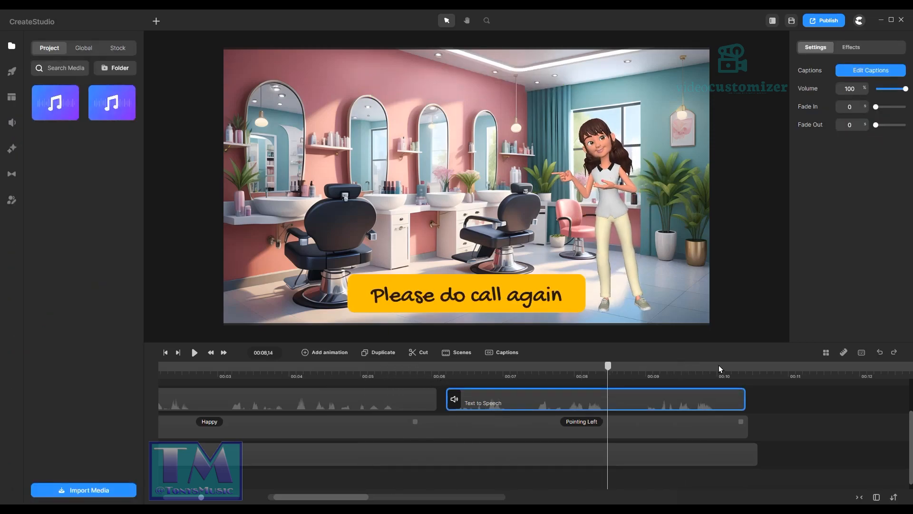